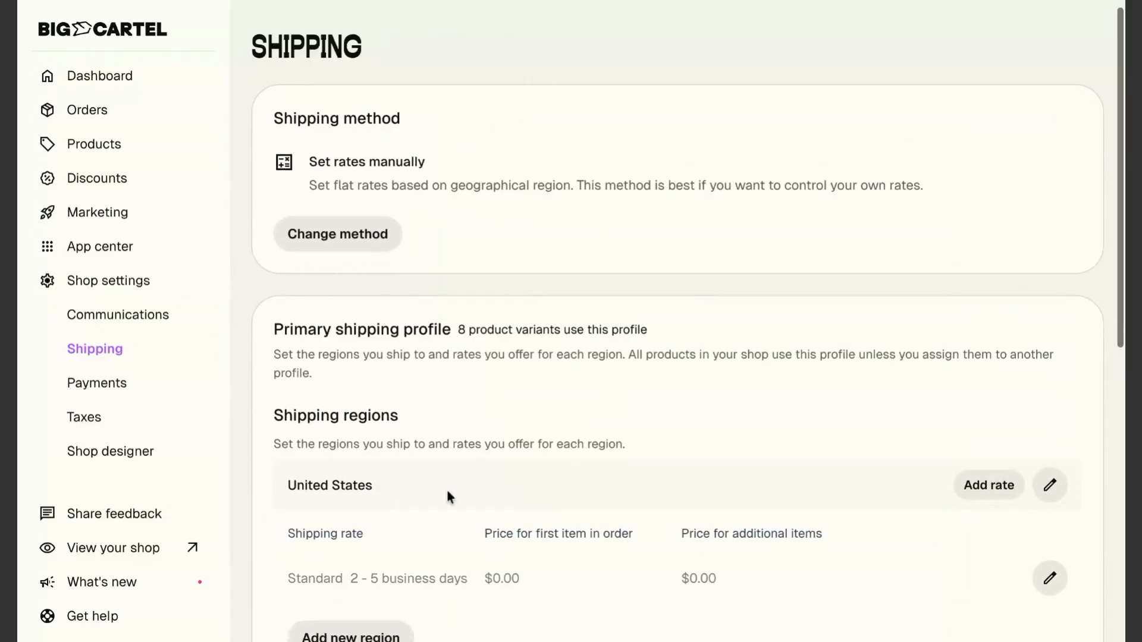
Step: Add Canada and Mexico to the United States shipping region selection in the primary shipping profile
{"action": "scroll", "coordinate": [448, 491], "scroll_direction": "down", "scroll_amount": 2}
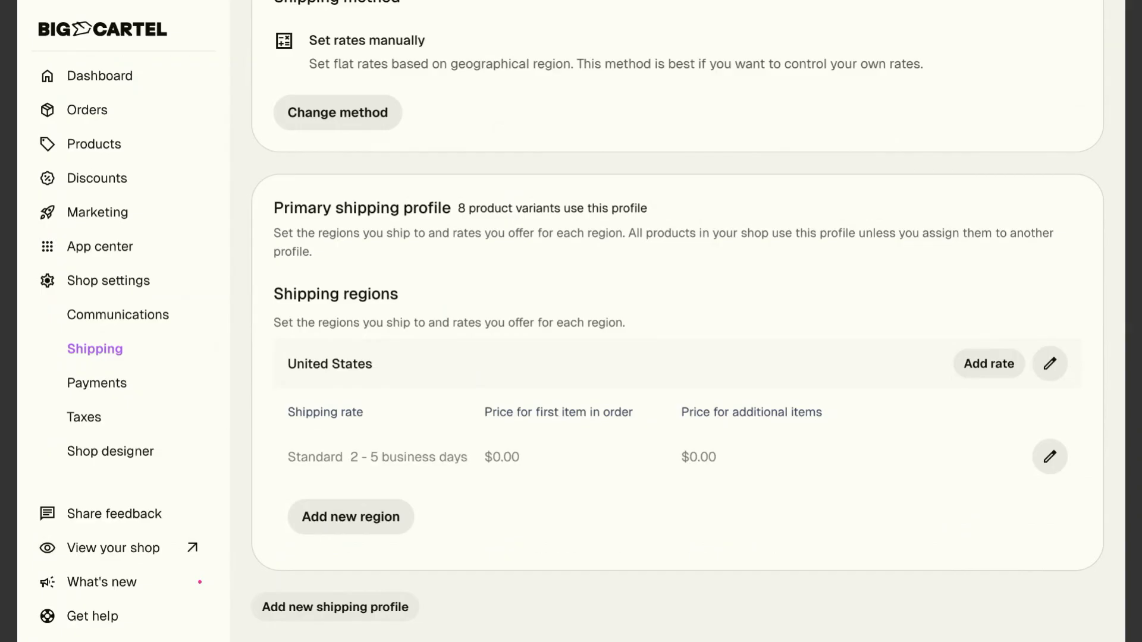
{"action": "left_click", "coordinate": [1051, 366]}
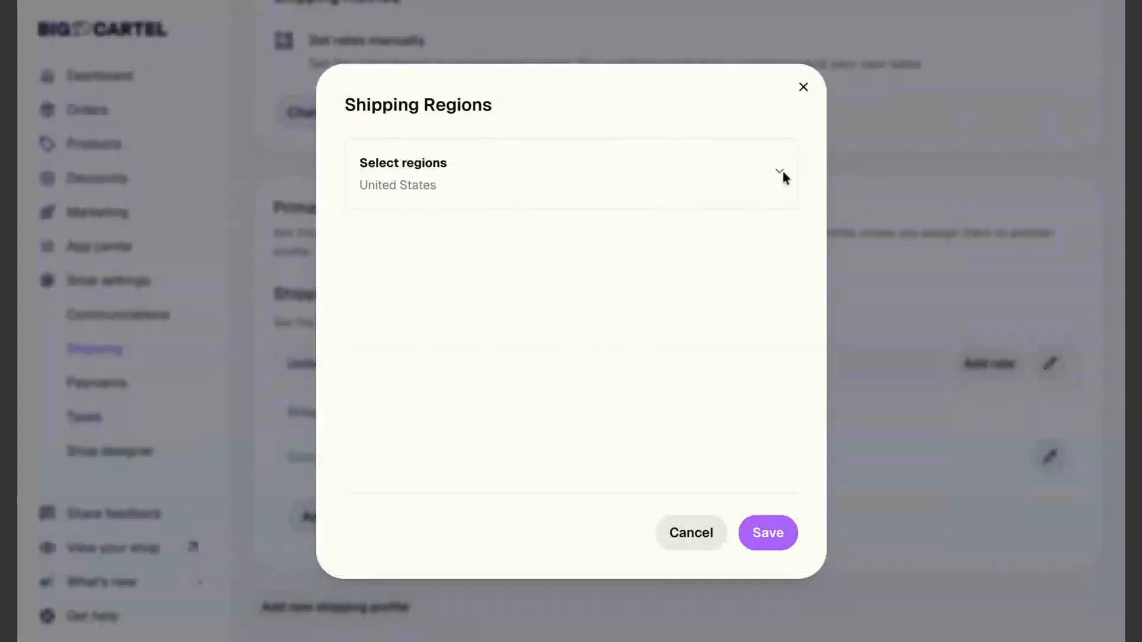
{"action": "left_click", "coordinate": [777, 172]}
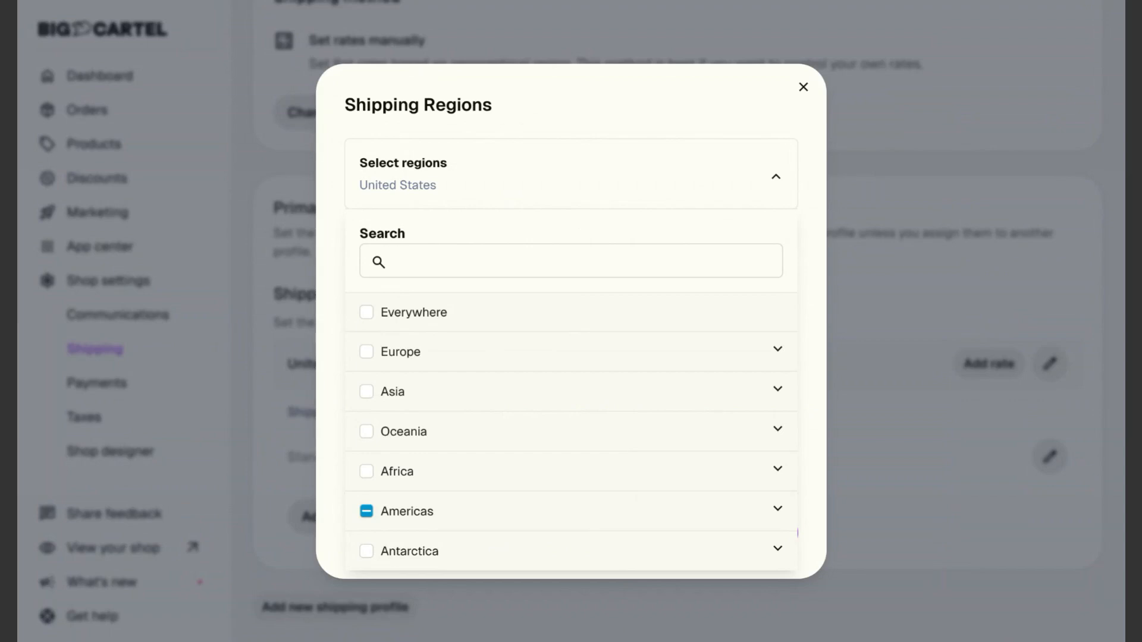
{"action": "left_click", "coordinate": [778, 511]}
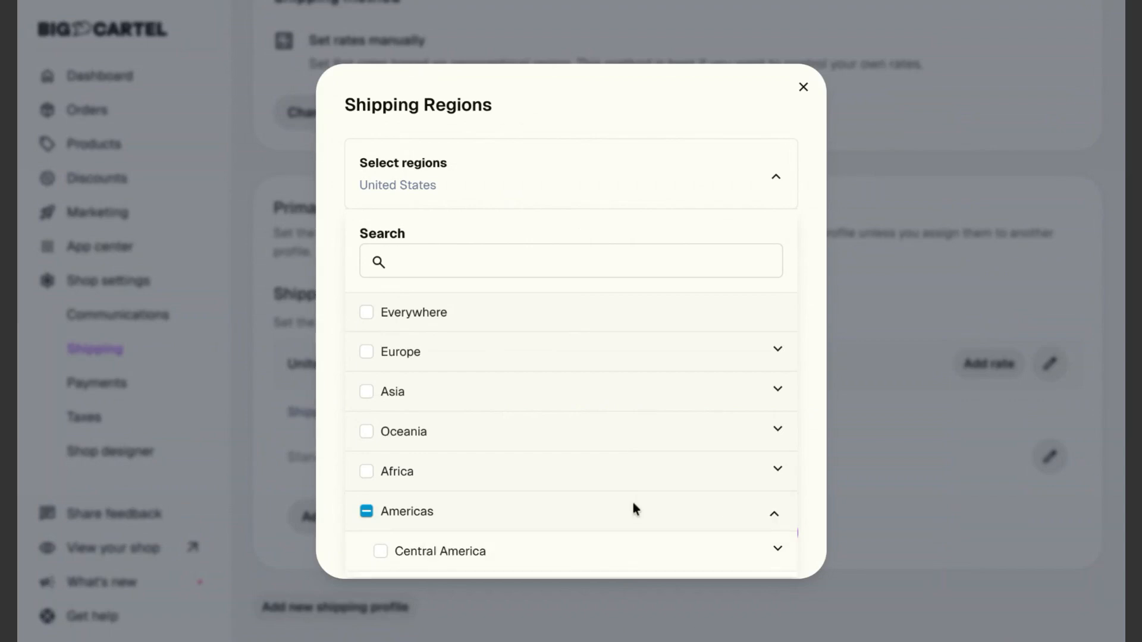
{"action": "scroll", "coordinate": [628, 505], "scroll_direction": "down", "scroll_amount": 3}
{"action": "left_click", "coordinate": [781, 516]}
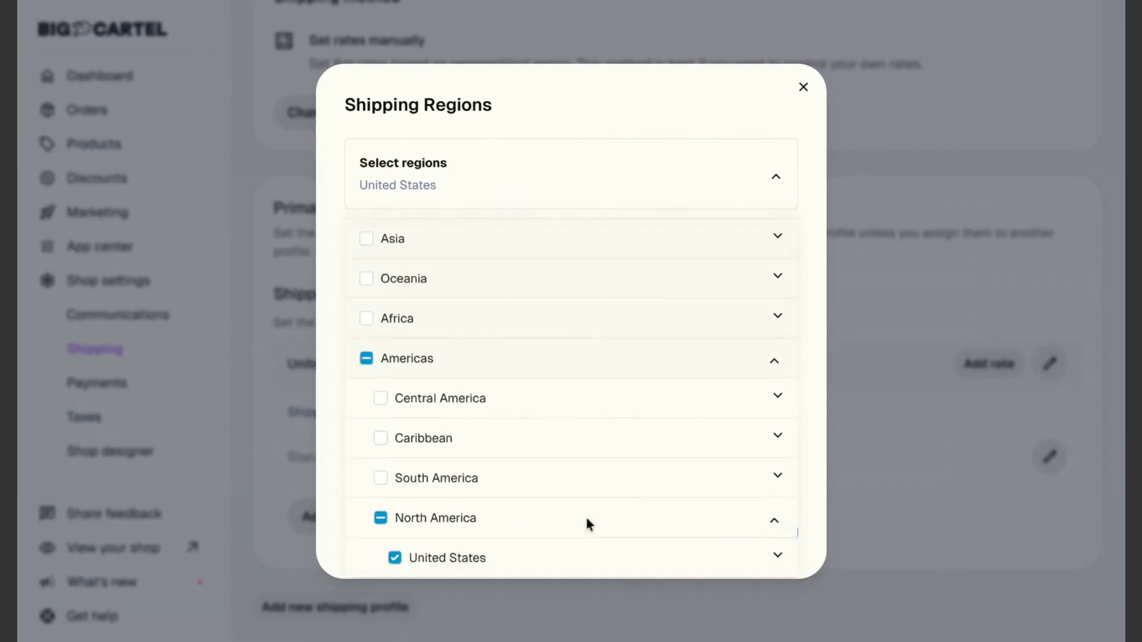
{"action": "scroll", "coordinate": [587, 522], "scroll_direction": "down", "scroll_amount": 3}
{"action": "left_click", "coordinate": [395, 410]}
{"action": "left_click", "coordinate": [393, 449]}
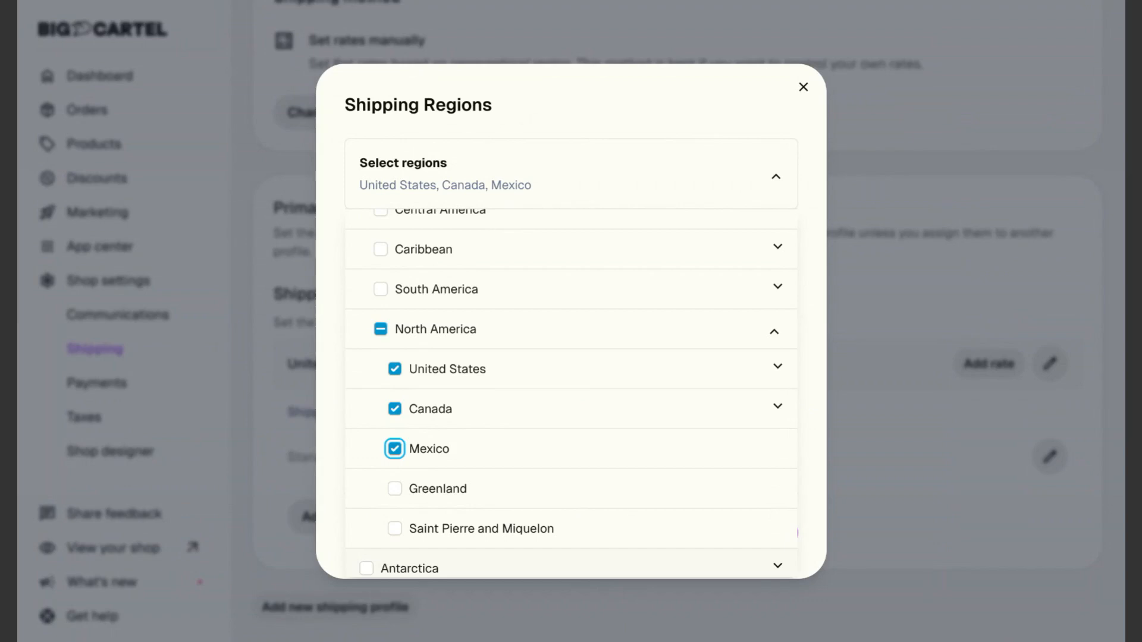
Step: Remove Mexico and Canada from the region selection and save the region with only United States selected
{"action": "left_click", "coordinate": [394, 449]}
{"action": "left_click", "coordinate": [394, 409]}
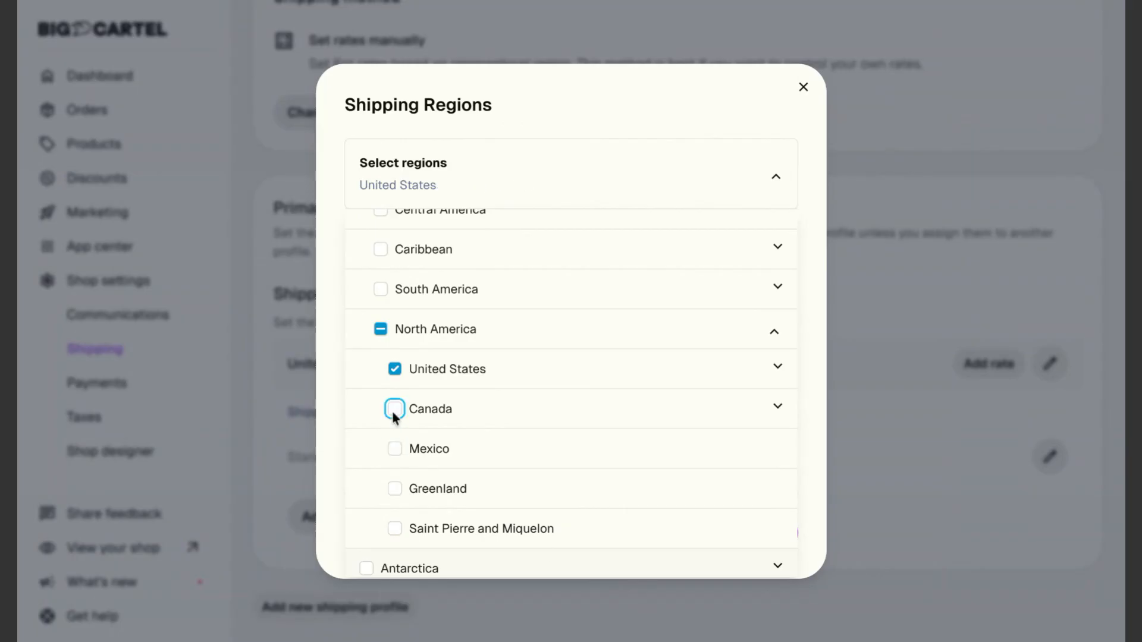
{"action": "left_click", "coordinate": [776, 178]}
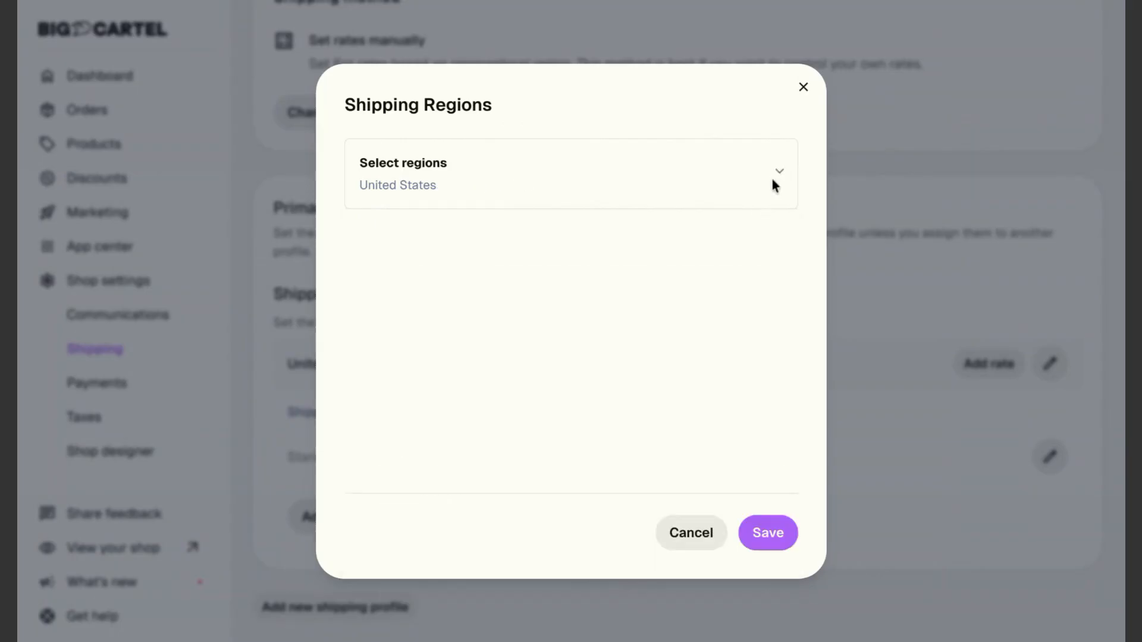
{"action": "left_click", "coordinate": [773, 526]}
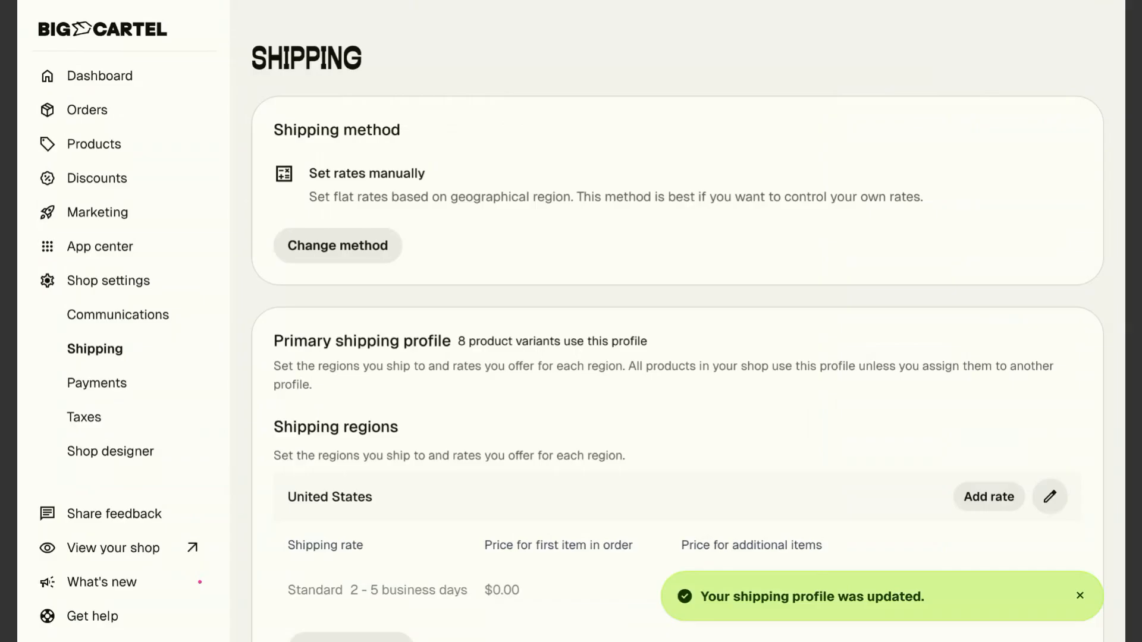
Step: Set the United States Standard rate to $5.00 for the first item and $2.00 for additional items, and save it
{"action": "scroll", "coordinate": [485, 423], "scroll_direction": "down", "scroll_amount": 3}
{"action": "mouse_move", "coordinate": [256, 624]}
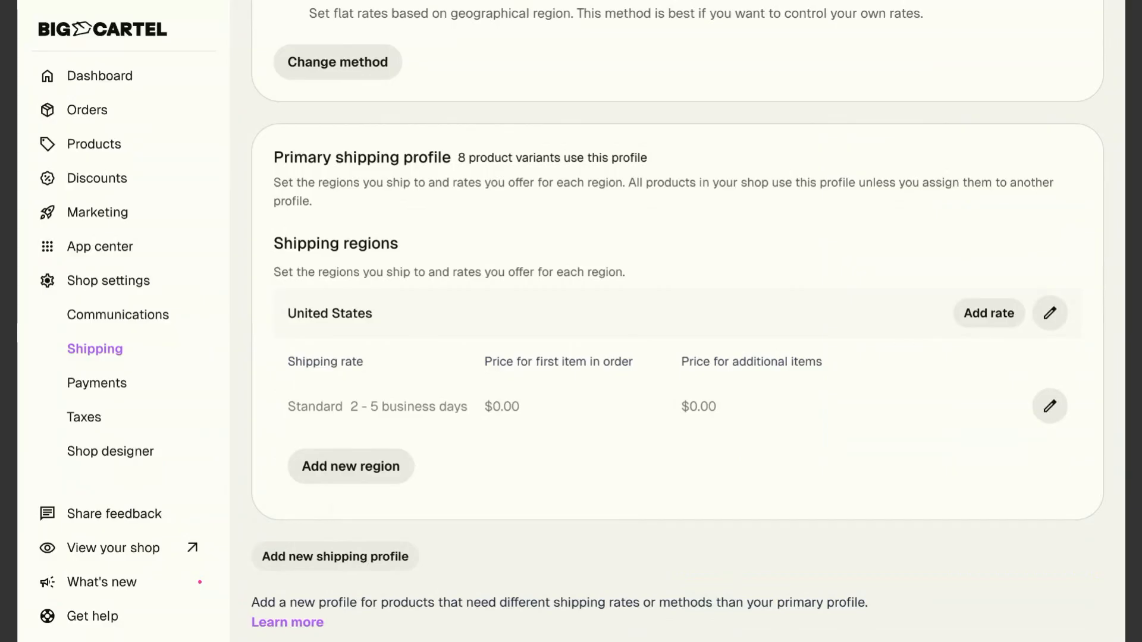
{"action": "left_click", "coordinate": [1051, 407]}
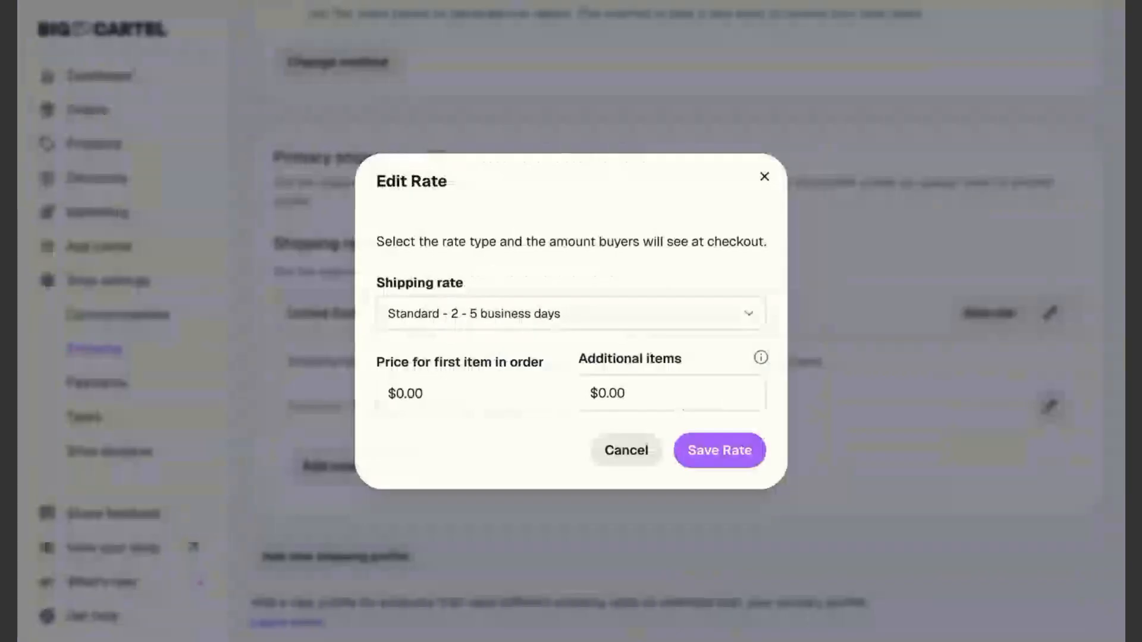
{"action": "left_click", "coordinate": [449, 396]}
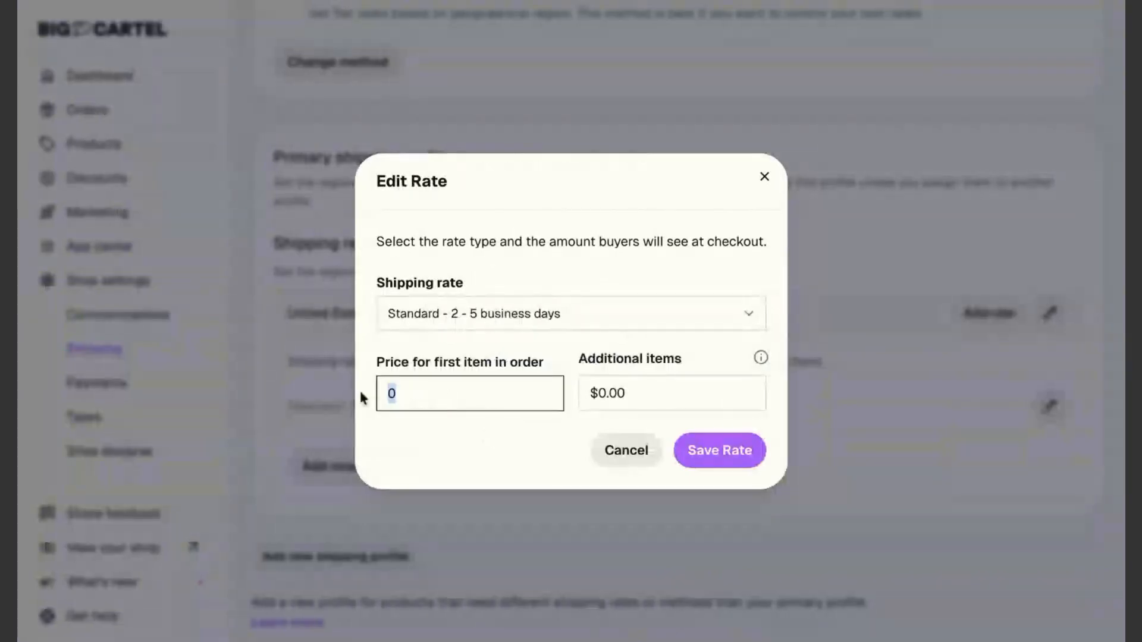
{"action": "type", "text": "5.00"}
{"action": "left_click", "coordinate": [641, 397]}
{"action": "type", "text": "2.00"}
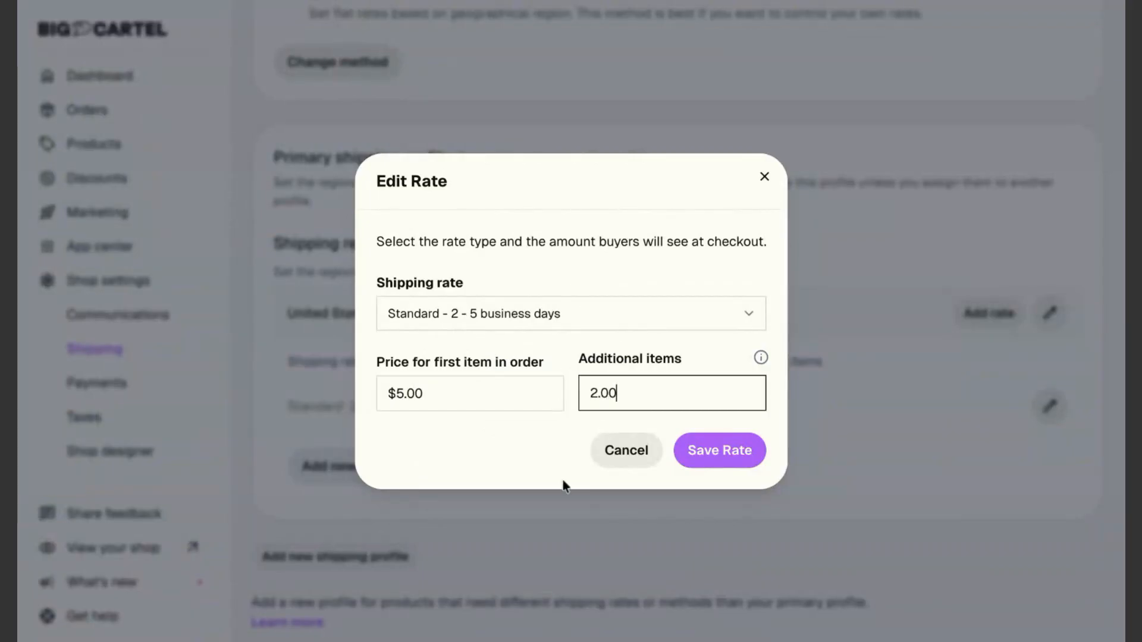
{"action": "left_click", "coordinate": [712, 452]}
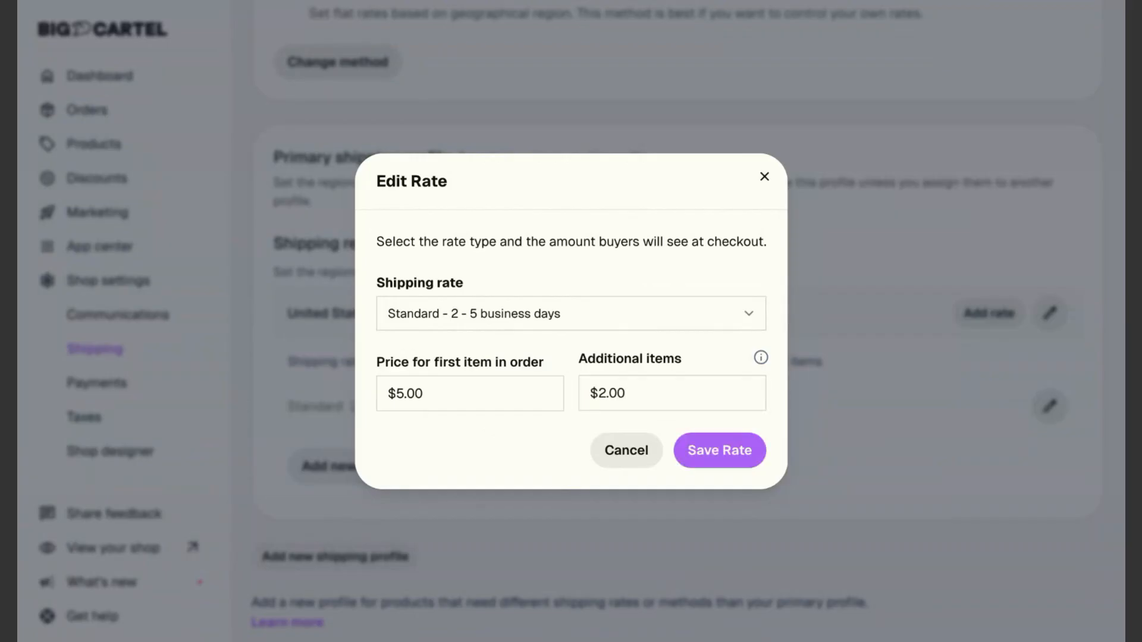
Step: Examine the form for adding another United States shipping rate and close it without saving
{"action": "scroll", "coordinate": [658, 455], "scroll_direction": "down", "scroll_amount": 3}
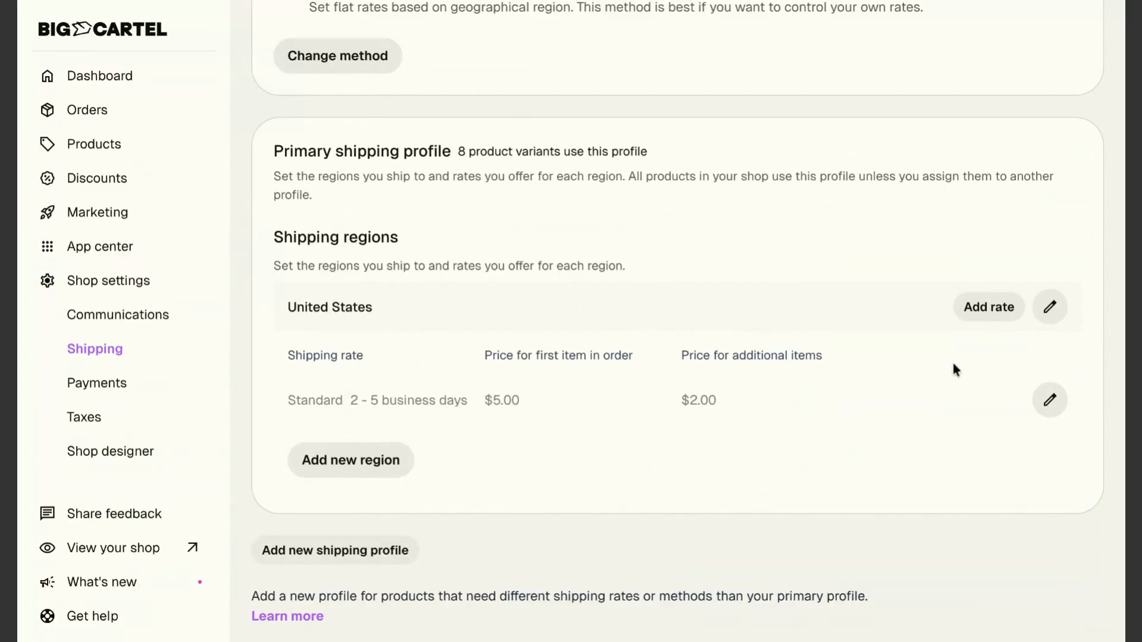
{"action": "left_click", "coordinate": [974, 307]}
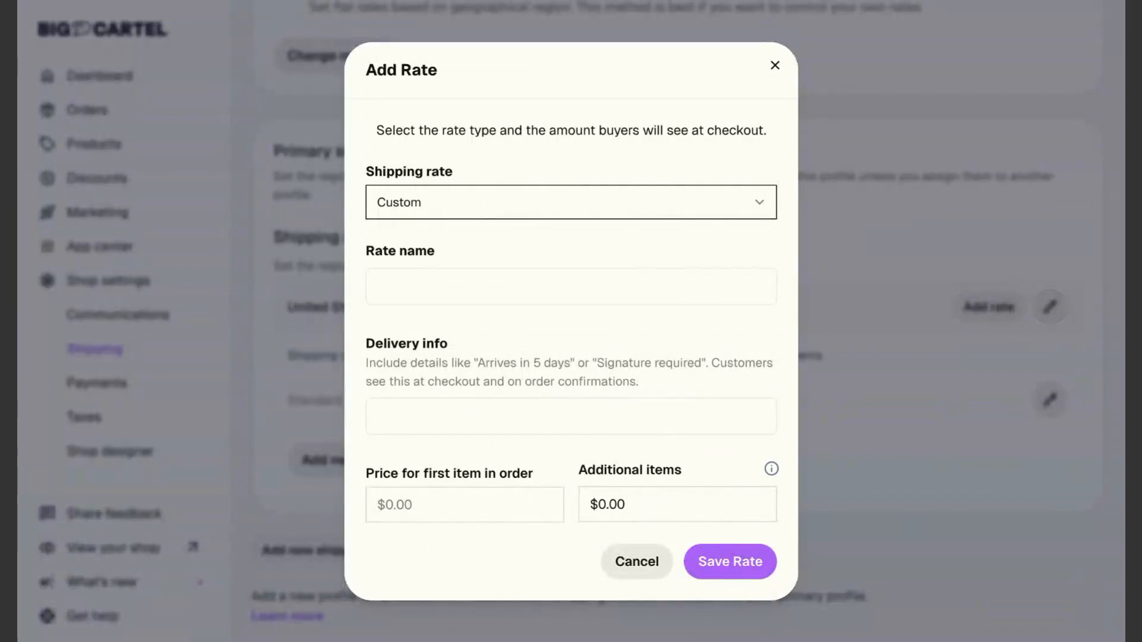
{"action": "left_click", "coordinate": [623, 567]}
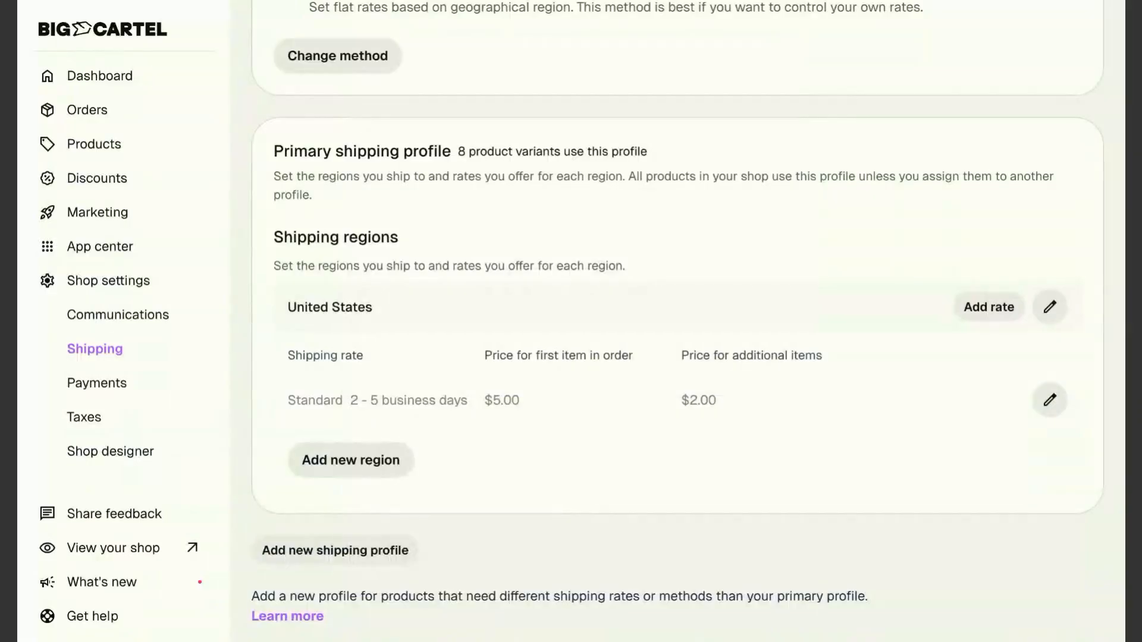
Step: Add a new shipping region containing Canada and Mexico to the primary shipping profile and save it
{"action": "left_click", "coordinate": [337, 462]}
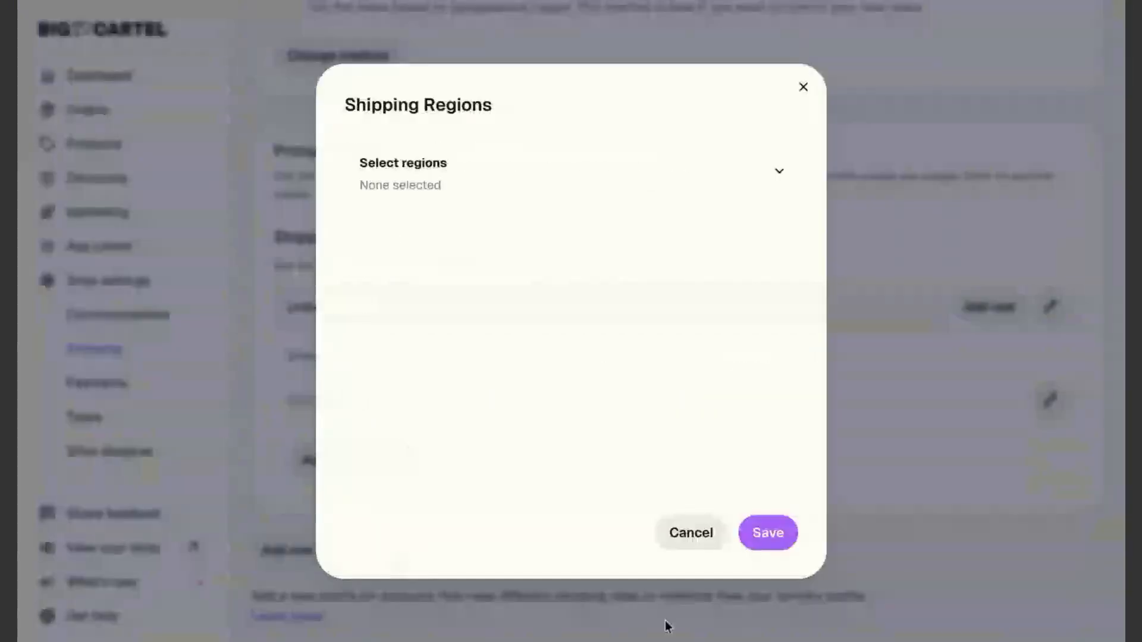
{"action": "left_click", "coordinate": [779, 174]}
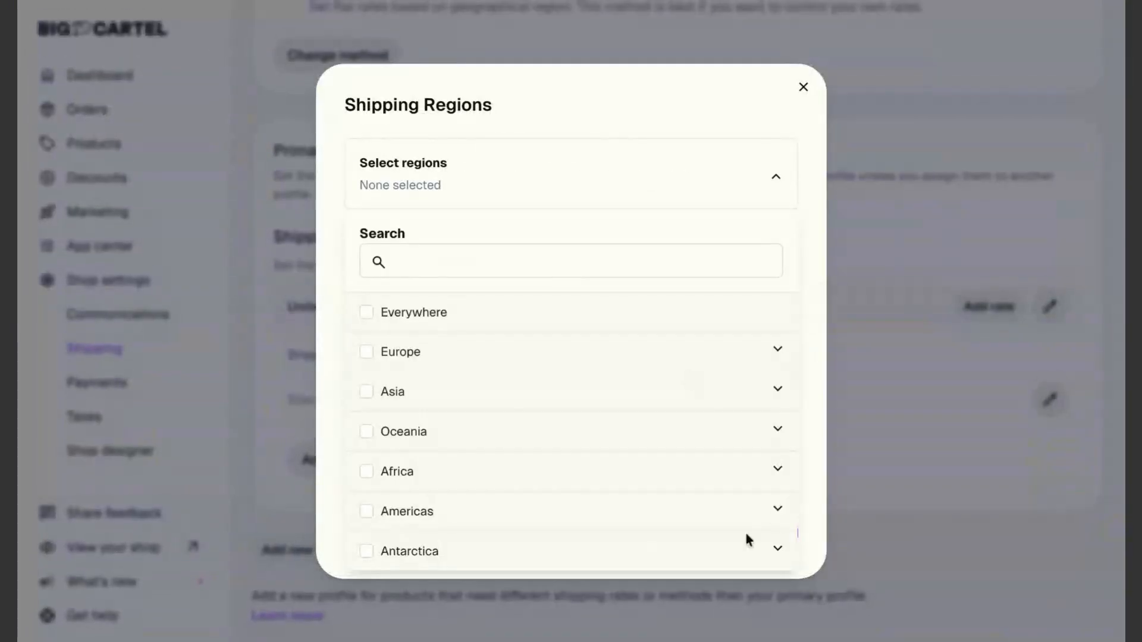
{"action": "left_click", "coordinate": [776, 512]}
{"action": "scroll", "coordinate": [645, 499], "scroll_direction": "down", "scroll_amount": 3}
{"action": "left_click", "coordinate": [773, 519]}
{"action": "scroll", "coordinate": [657, 504], "scroll_direction": "down", "scroll_amount": 4}
{"action": "left_click", "coordinate": [394, 399]}
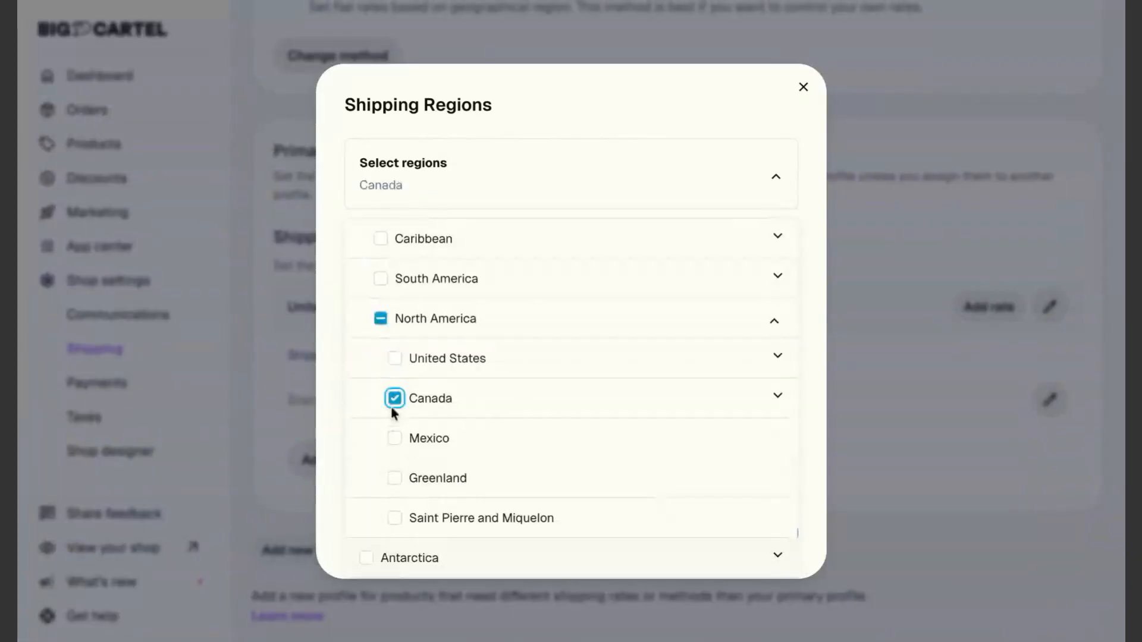
{"action": "left_click", "coordinate": [394, 439]}
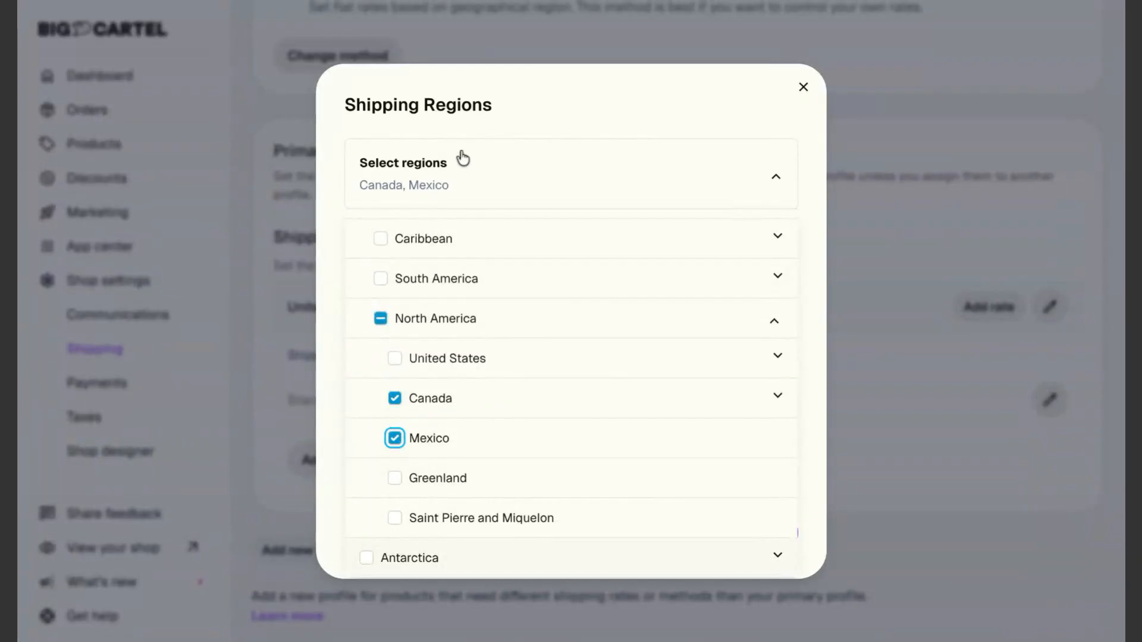
{"action": "left_click", "coordinate": [776, 178]}
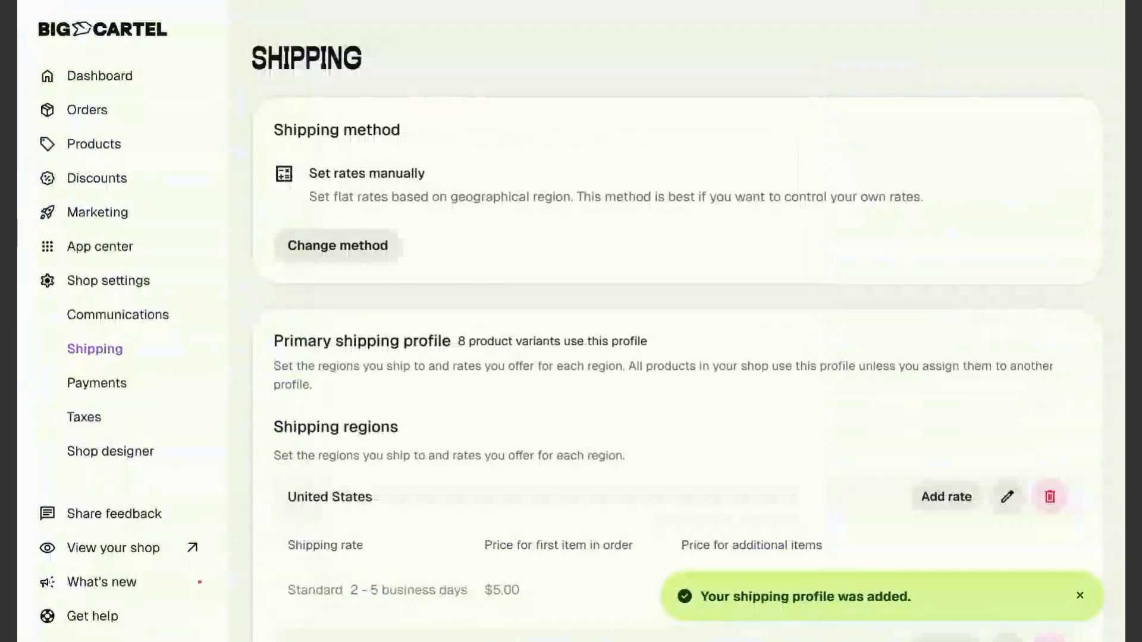
Step: Add an International standard - 7 - 14 business days rate to the Canada and Mexico region, at $15.00 first item and $5.00 additional items
{"action": "scroll", "coordinate": [409, 409], "scroll_direction": "down", "scroll_amount": 2}
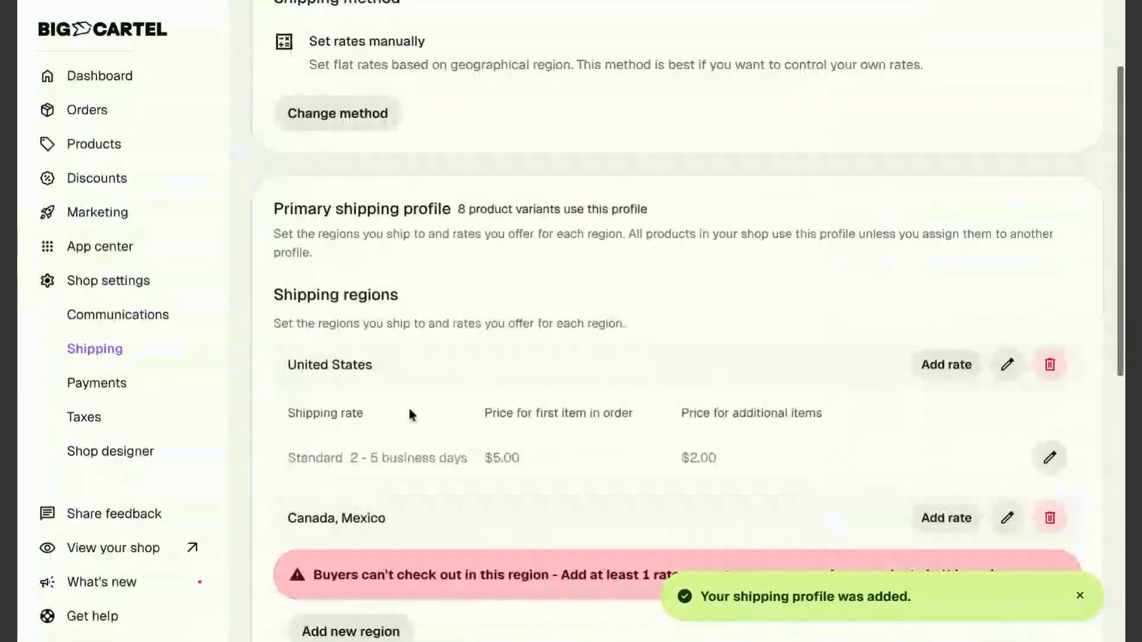
{"action": "scroll", "coordinate": [409, 415], "scroll_direction": "down", "scroll_amount": 2}
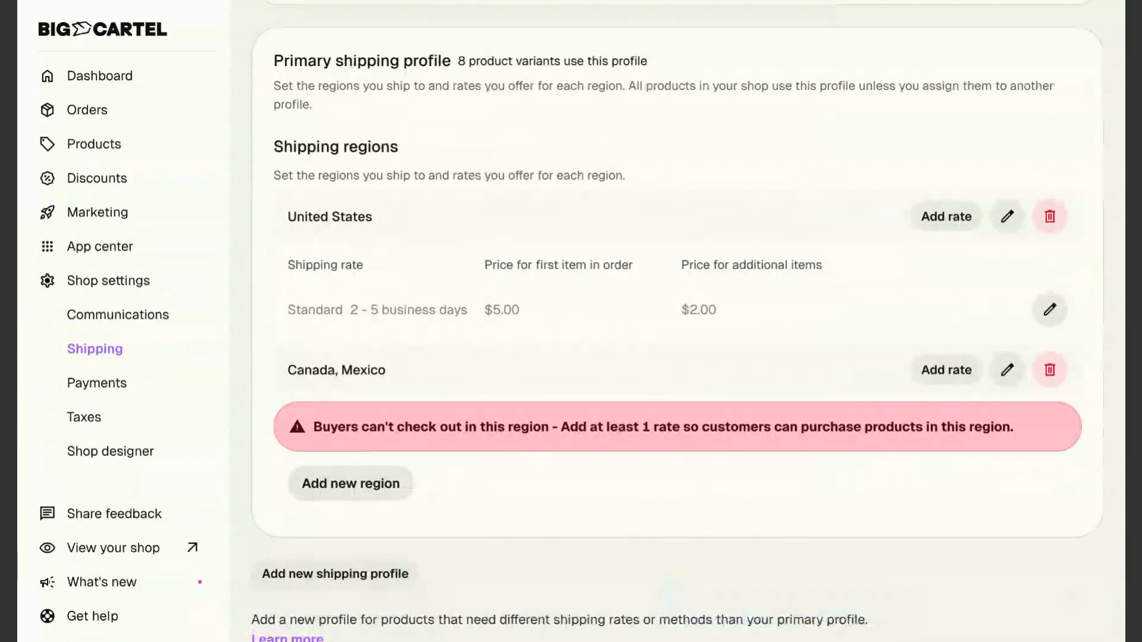
{"action": "left_click", "coordinate": [924, 373]}
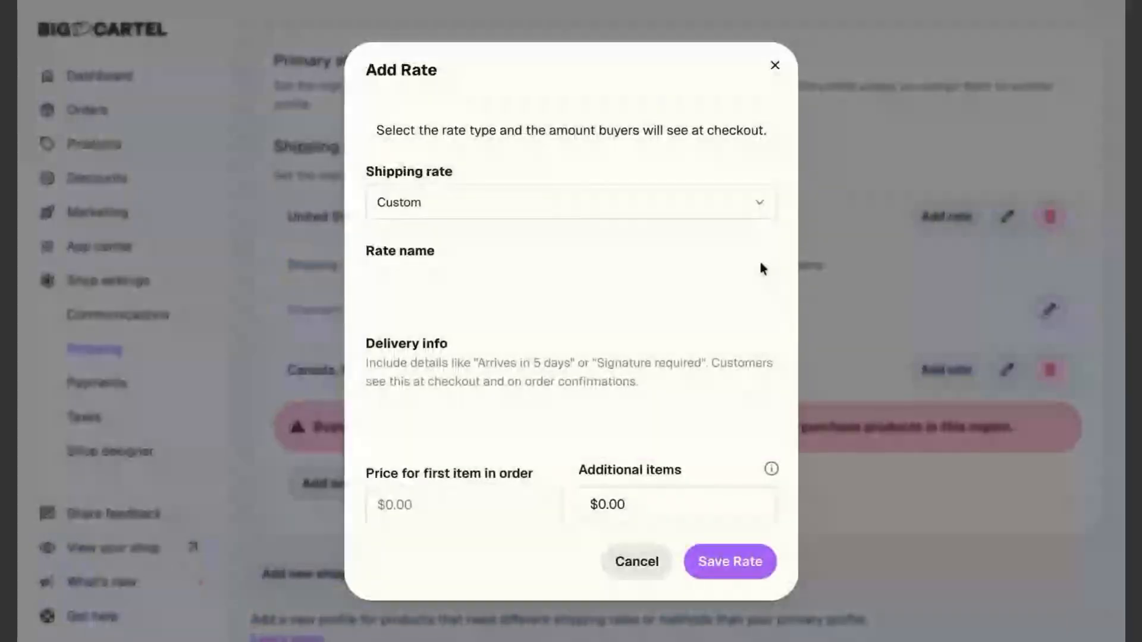
{"action": "left_click", "coordinate": [759, 204]}
{"action": "left_click", "coordinate": [571, 271]}
{"action": "left_click", "coordinate": [453, 392]}
{"action": "type", "text": "15.00"}
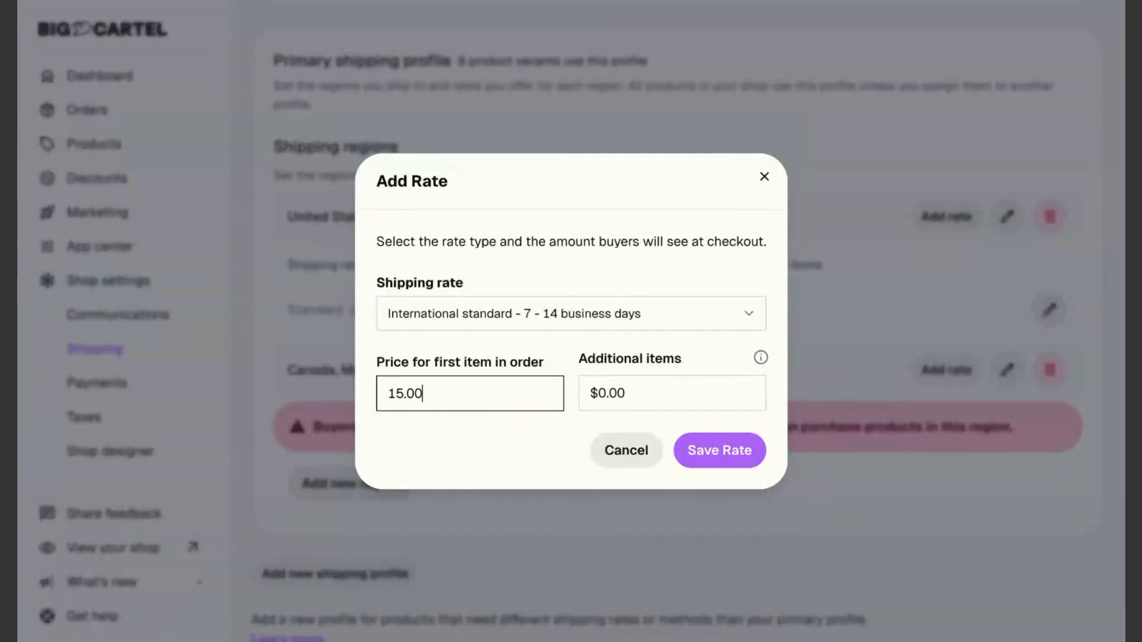
{"action": "key", "text": "Tab"}
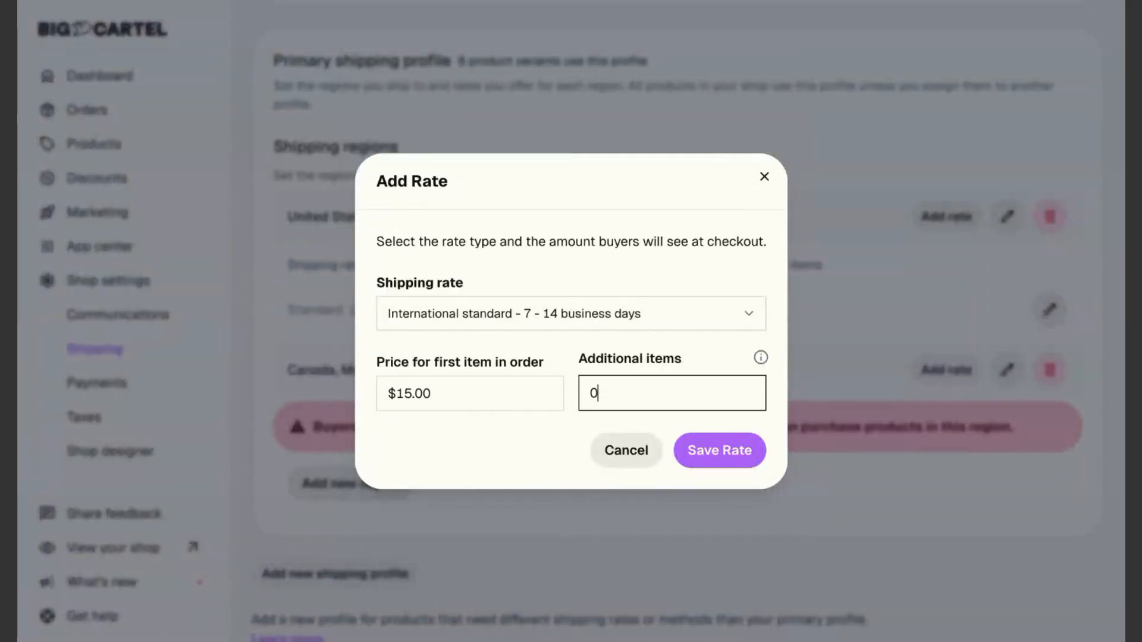
{"action": "key", "text": "BackSpace"}
{"action": "type", "text": "5.00"}
{"action": "left_click", "coordinate": [710, 463]}
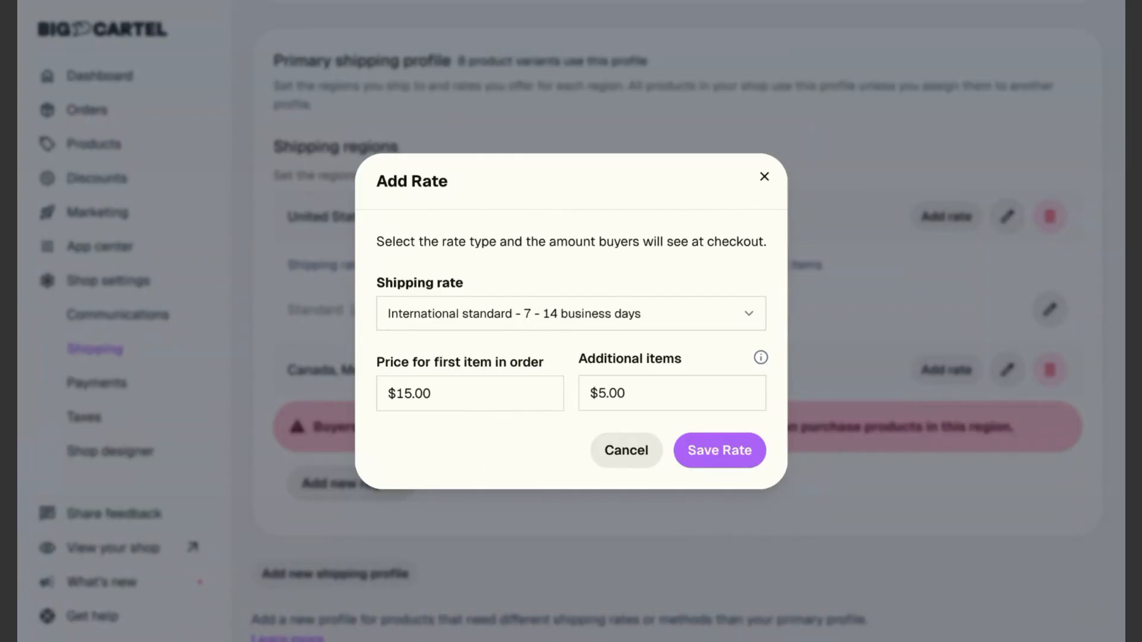
Step: Create and save a new shipping profile named Sweatshirts, leaving separate shipping and charging unselected
{"action": "scroll", "coordinate": [584, 385], "scroll_direction": "down", "scroll_amount": 3}
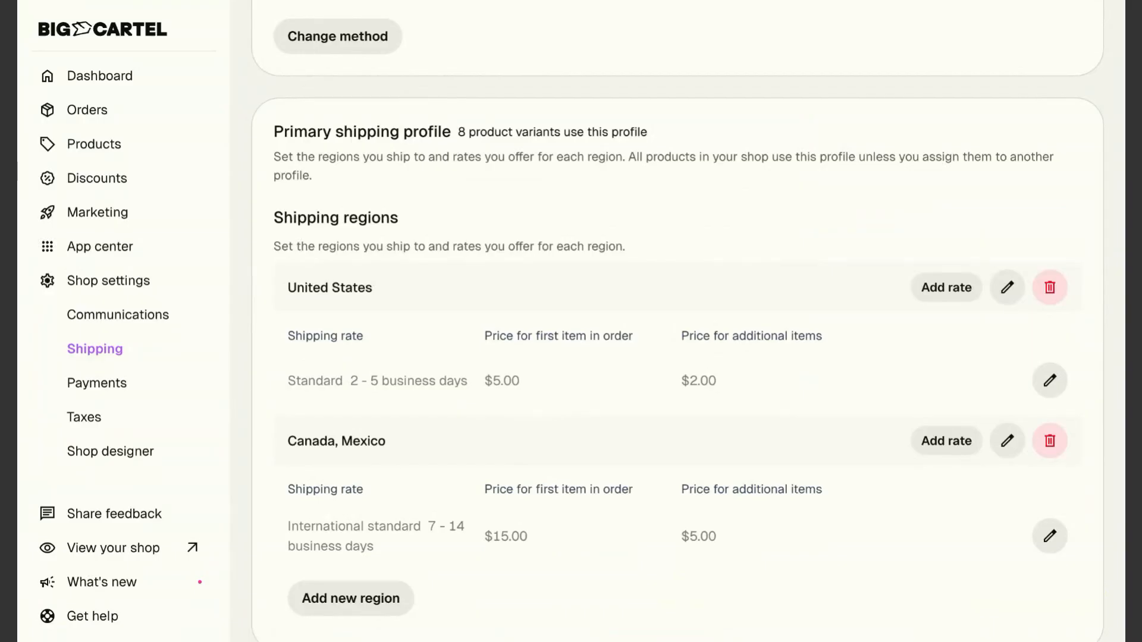
{"action": "scroll", "coordinate": [423, 457], "scroll_direction": "down", "scroll_amount": 4}
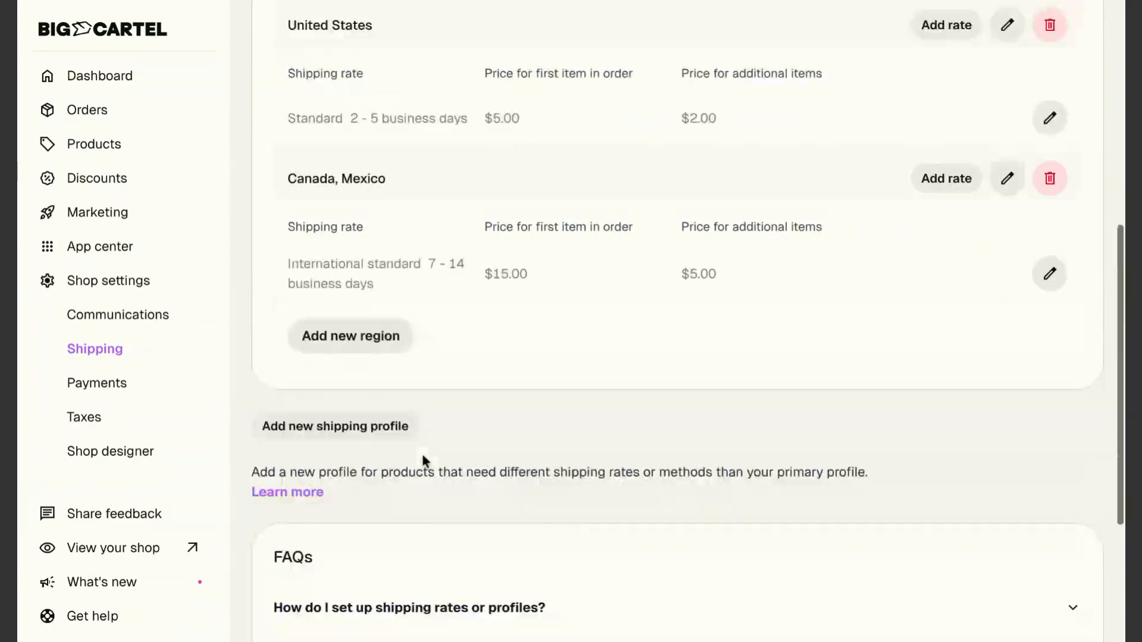
{"action": "left_click", "coordinate": [327, 431]}
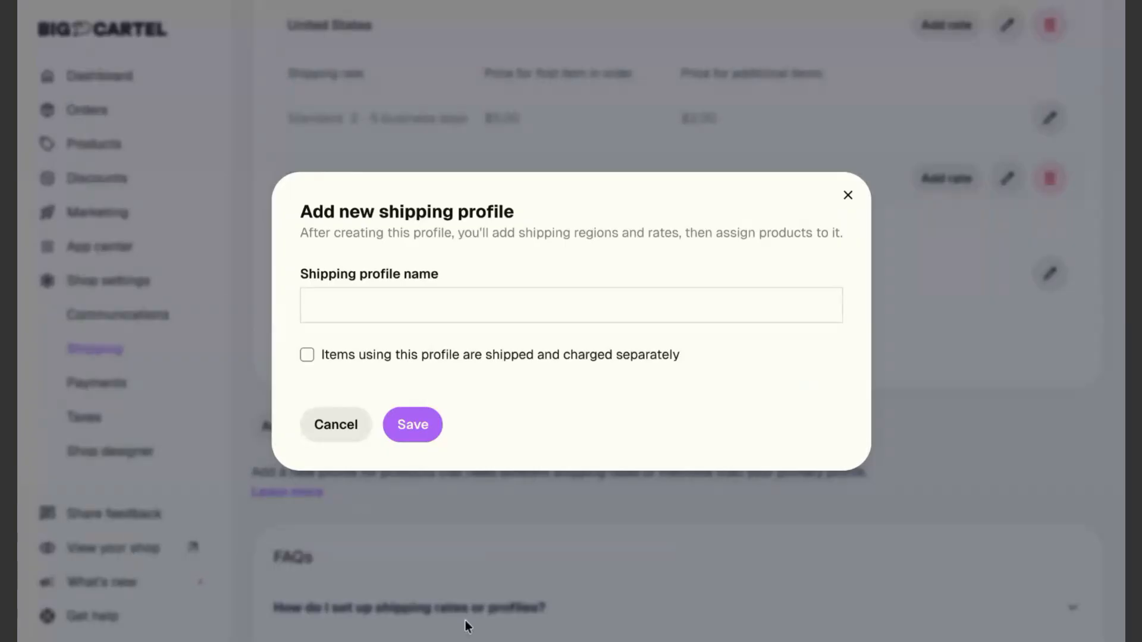
{"action": "left_click", "coordinate": [349, 298]}
{"action": "left_click", "coordinate": [425, 406]}
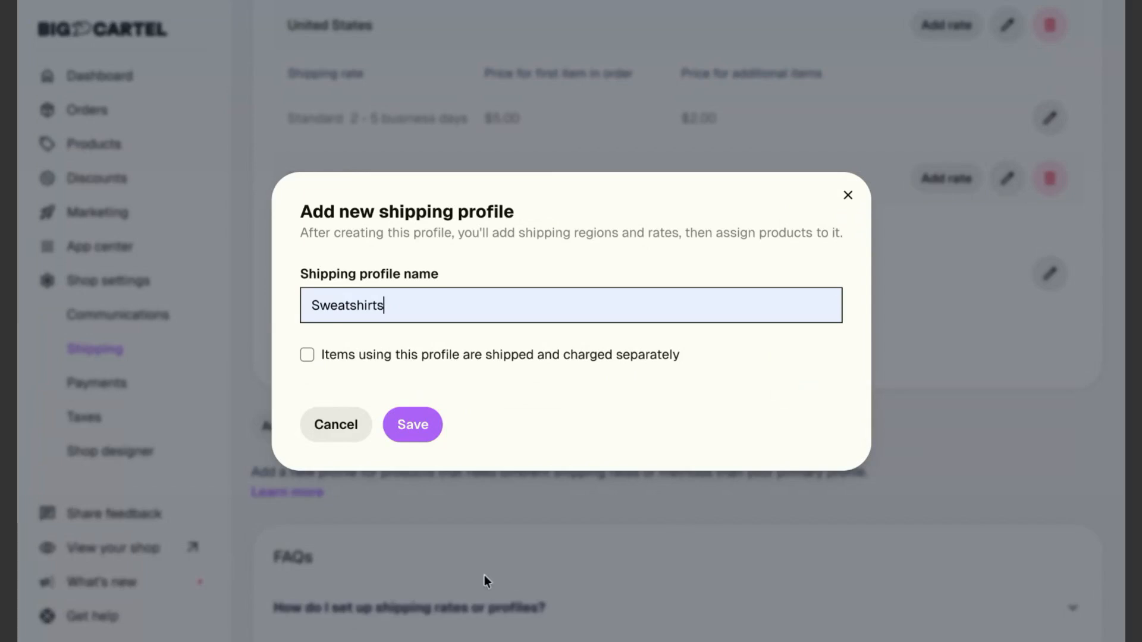
{"action": "left_click", "coordinate": [419, 439]}
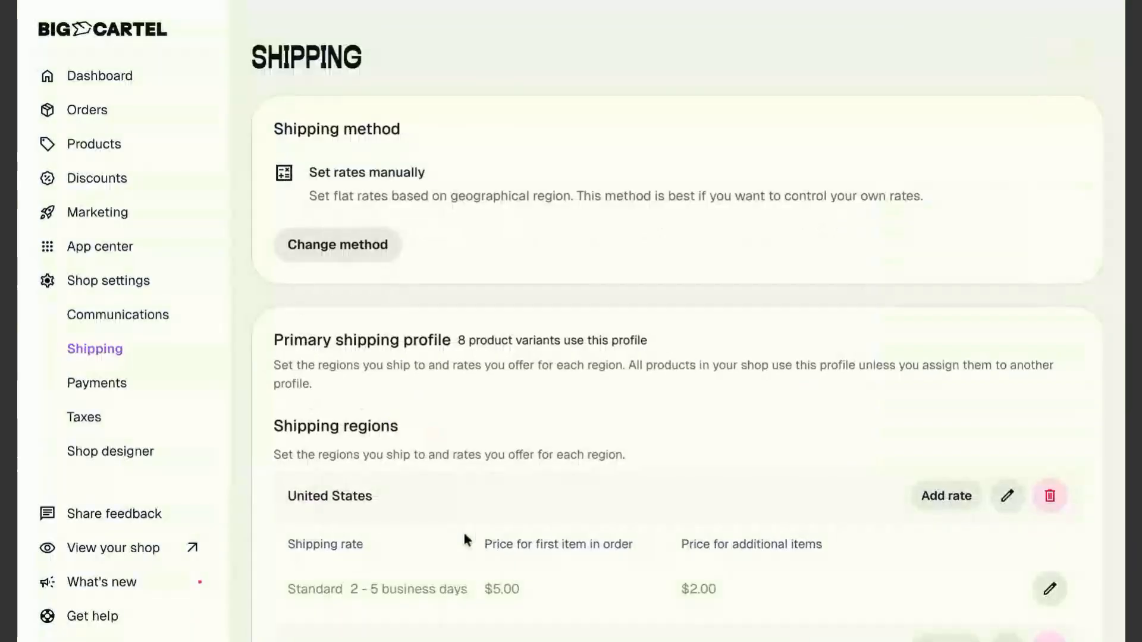
Step: Add a new shipping region containing the United States to the Sweatshirts profile and save it
{"action": "scroll", "coordinate": [463, 531], "scroll_direction": "down", "scroll_amount": 6}
{"action": "scroll", "coordinate": [463, 531], "scroll_direction": "down", "scroll_amount": 4}
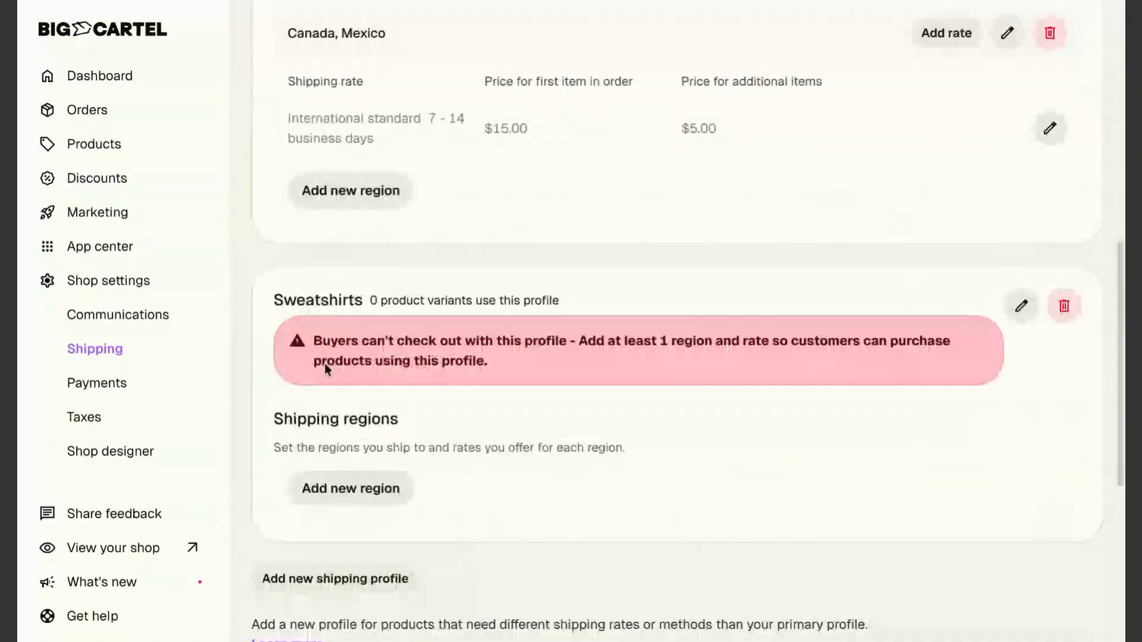
{"action": "left_click", "coordinate": [346, 491]}
{"action": "left_click", "coordinate": [778, 174]}
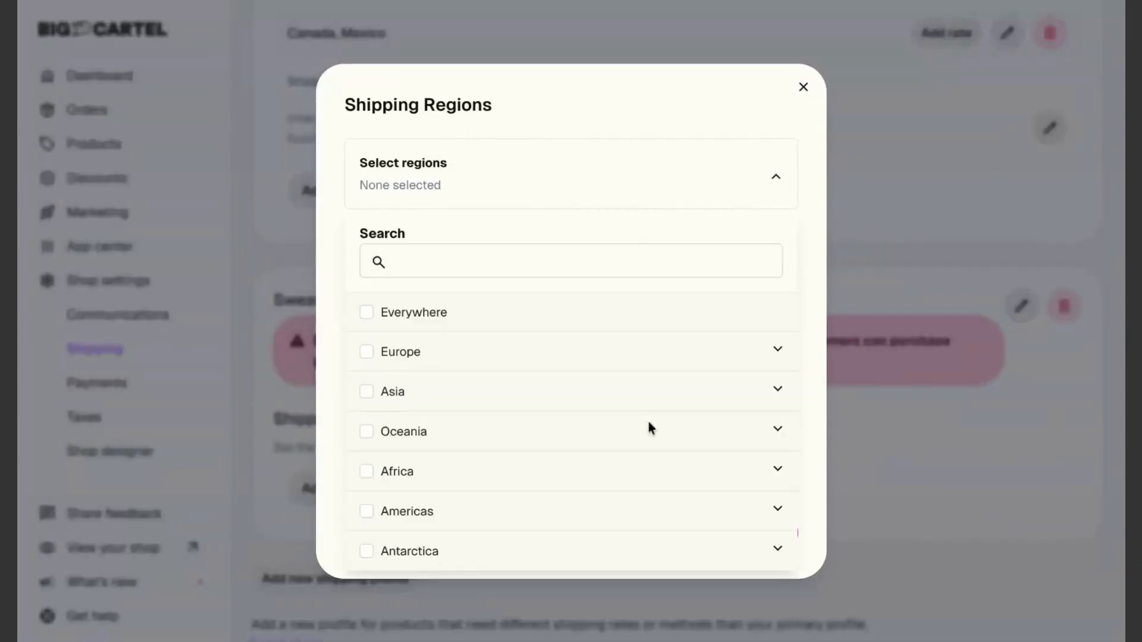
{"action": "left_click", "coordinate": [776, 510]}
{"action": "scroll", "coordinate": [655, 500], "scroll_direction": "down", "scroll_amount": 3}
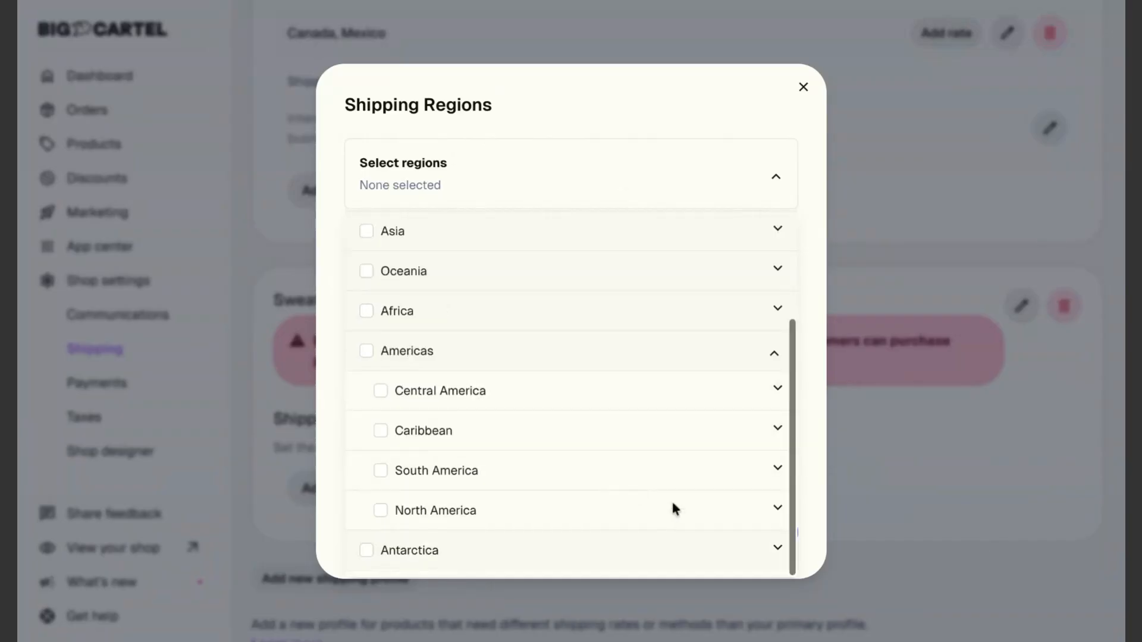
{"action": "left_click", "coordinate": [763, 518]}
{"action": "scroll", "coordinate": [568, 524], "scroll_direction": "down", "scroll_amount": 3}
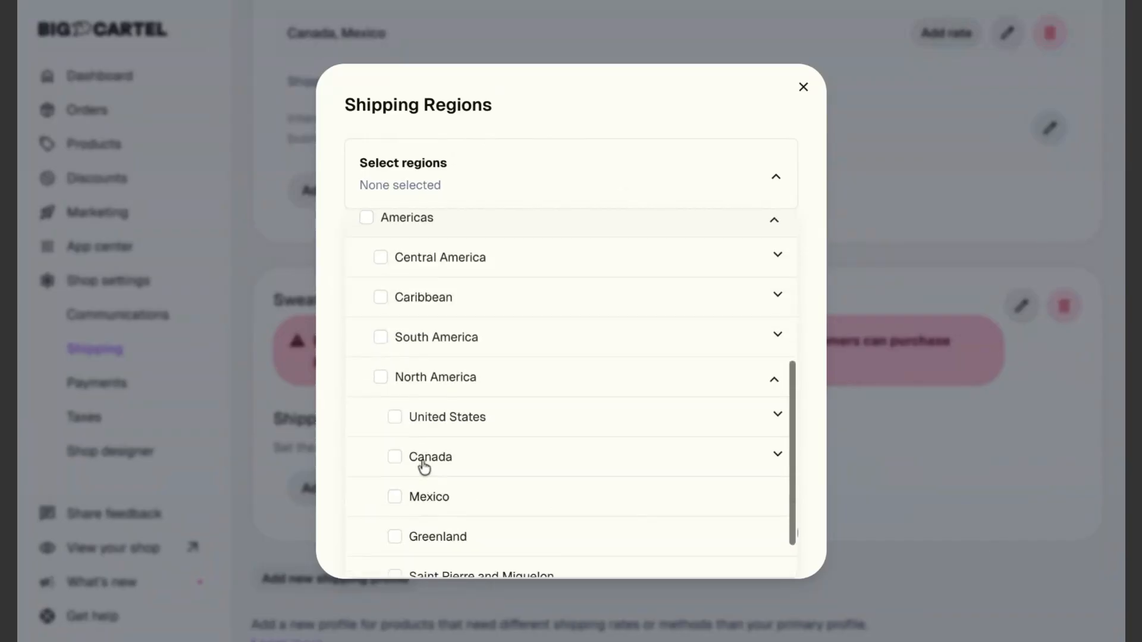
{"action": "left_click", "coordinate": [407, 413]}
{"action": "left_click", "coordinate": [778, 176]}
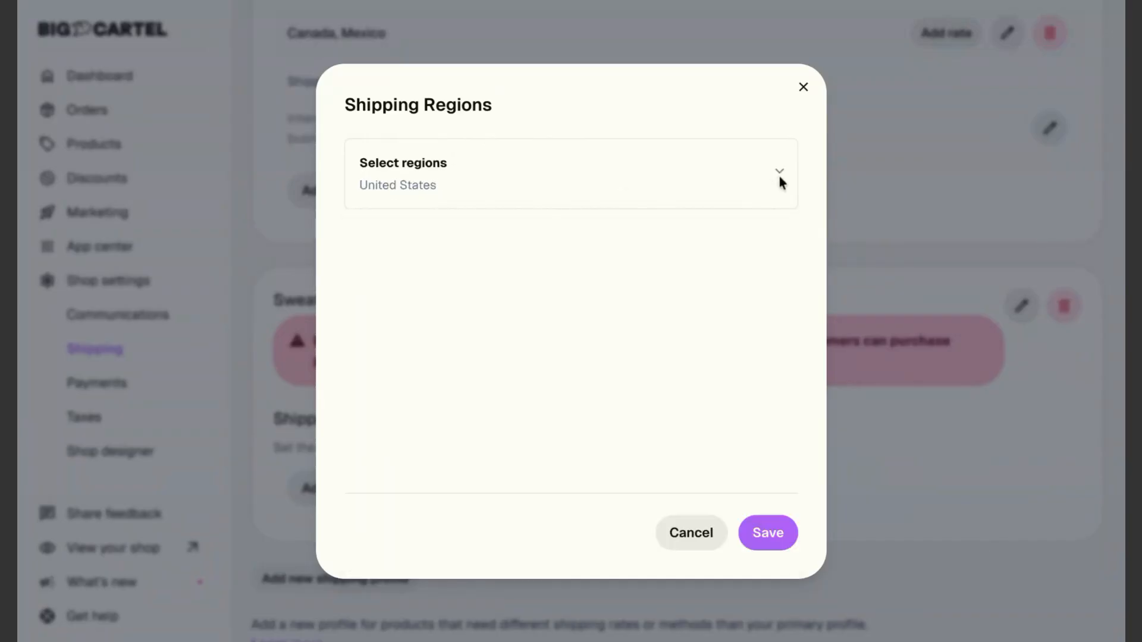
{"action": "left_click", "coordinate": [768, 538]}
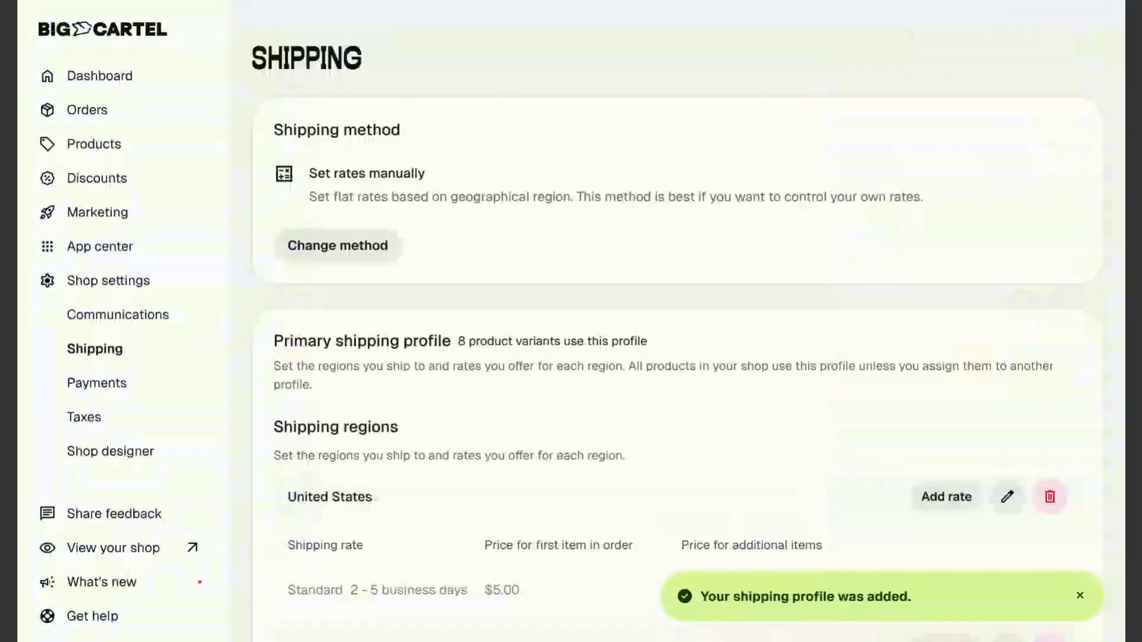
Step: Add a Standard - 2 - 5 business days rate to the Sweatshirts profile's United States region, at $10.00 first item and $3.00 additional items
{"action": "scroll", "coordinate": [492, 511], "scroll_direction": "down", "scroll_amount": 10}
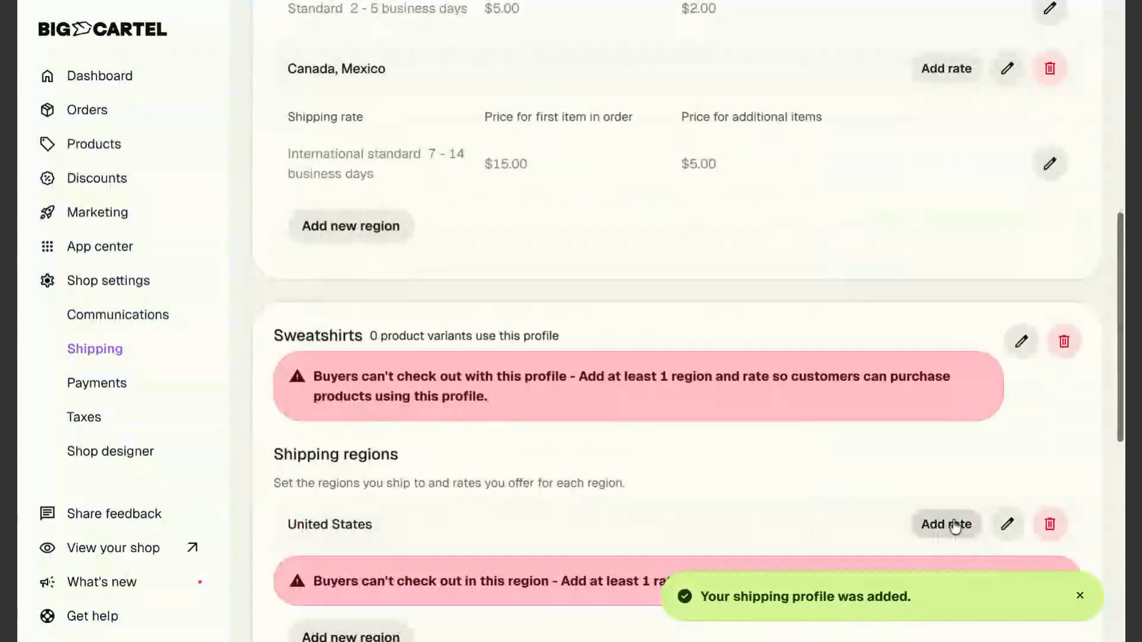
{"action": "left_click", "coordinate": [942, 526]}
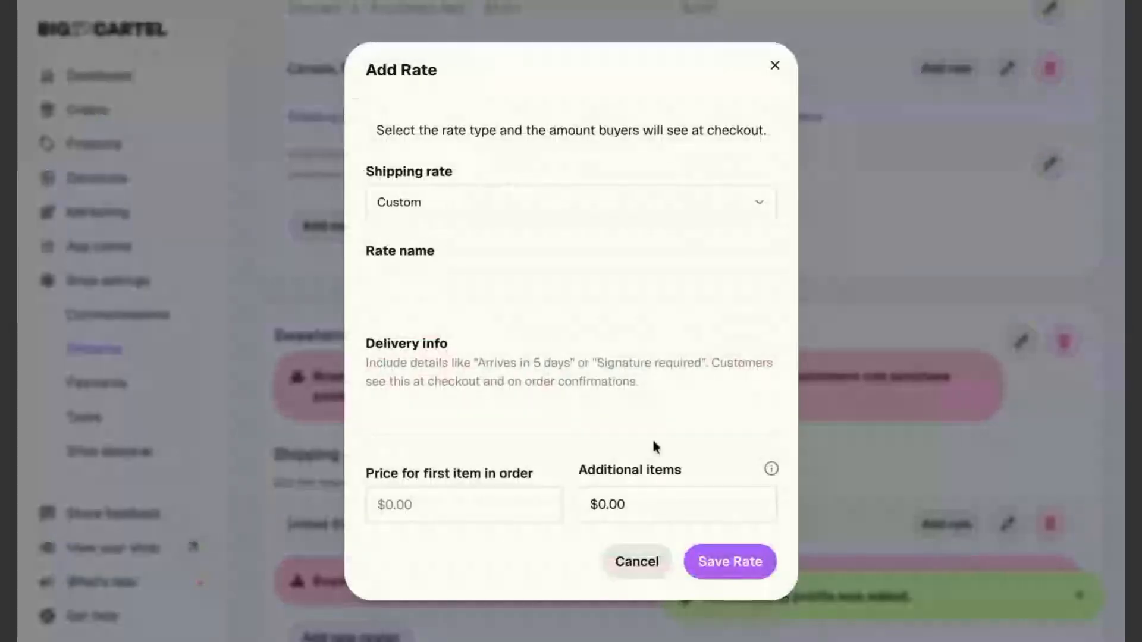
{"action": "left_click", "coordinate": [418, 207]}
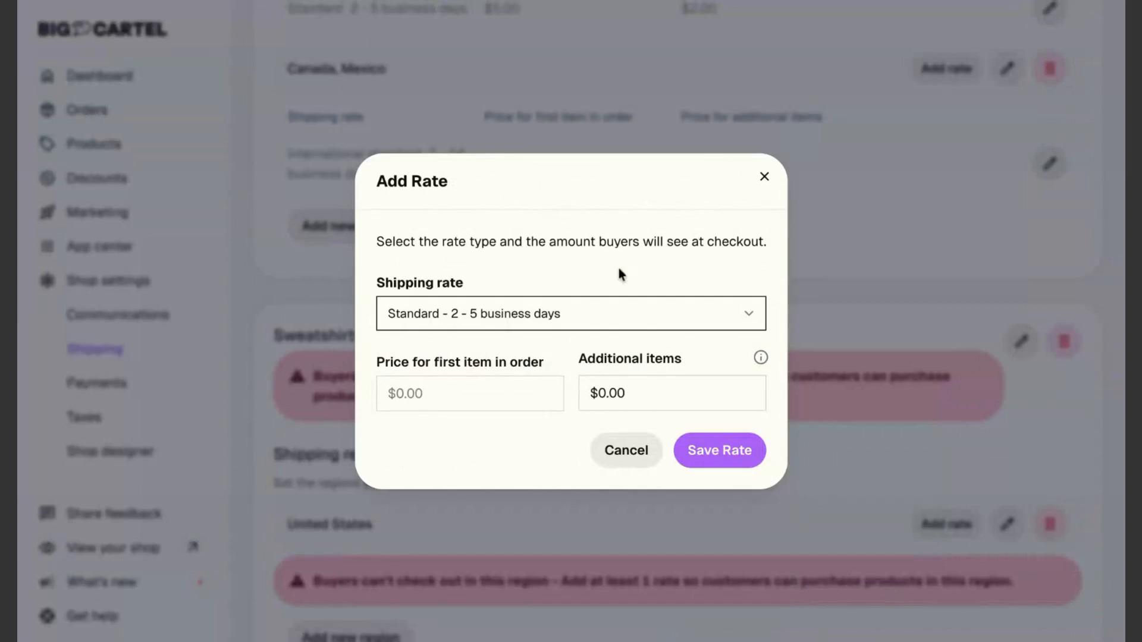
{"action": "left_click", "coordinate": [445, 395]}
{"action": "type", "text": "10"}
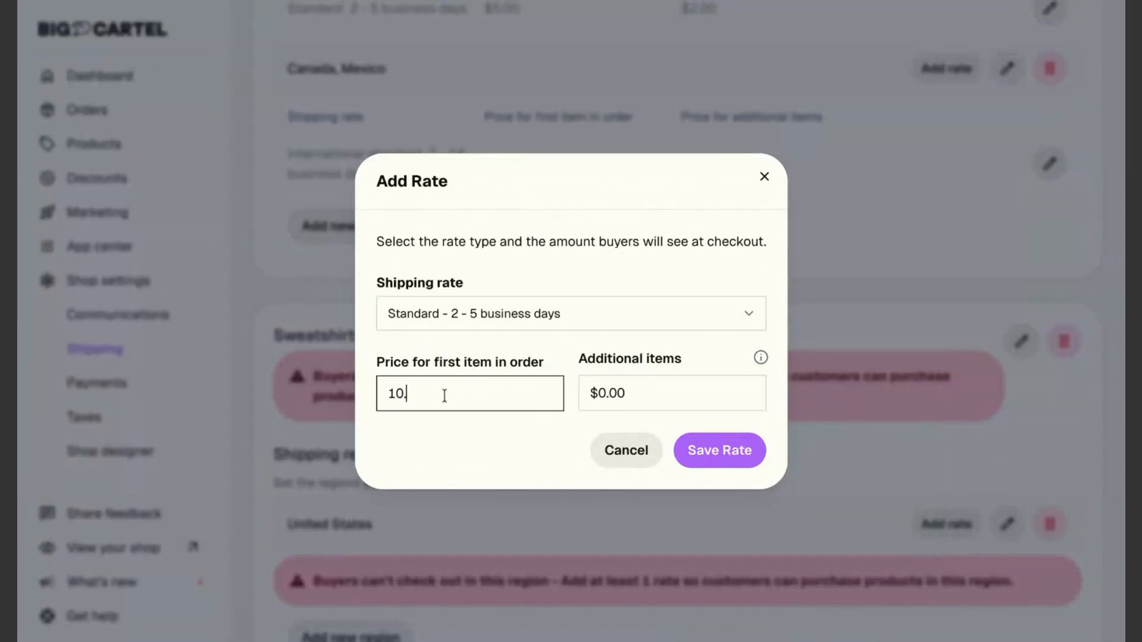
{"action": "type", "text": ".00"}
{"action": "key", "text": "Tab"}
{"action": "type", "text": "0"}
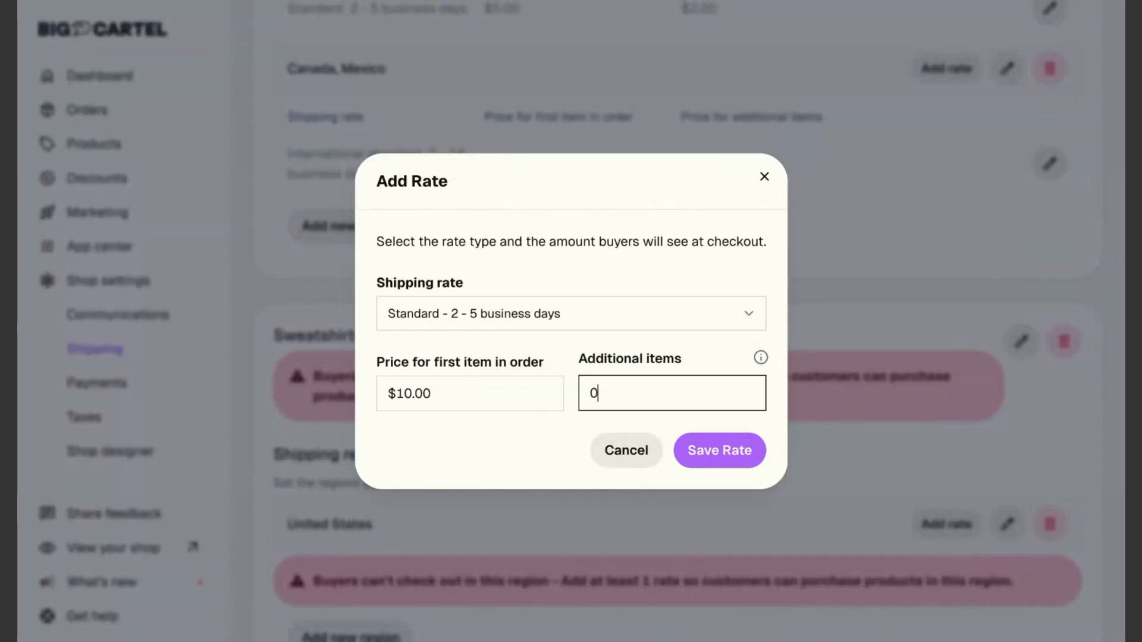
{"action": "type", "text": "3.00"}
{"action": "left_click", "coordinate": [711, 456]}
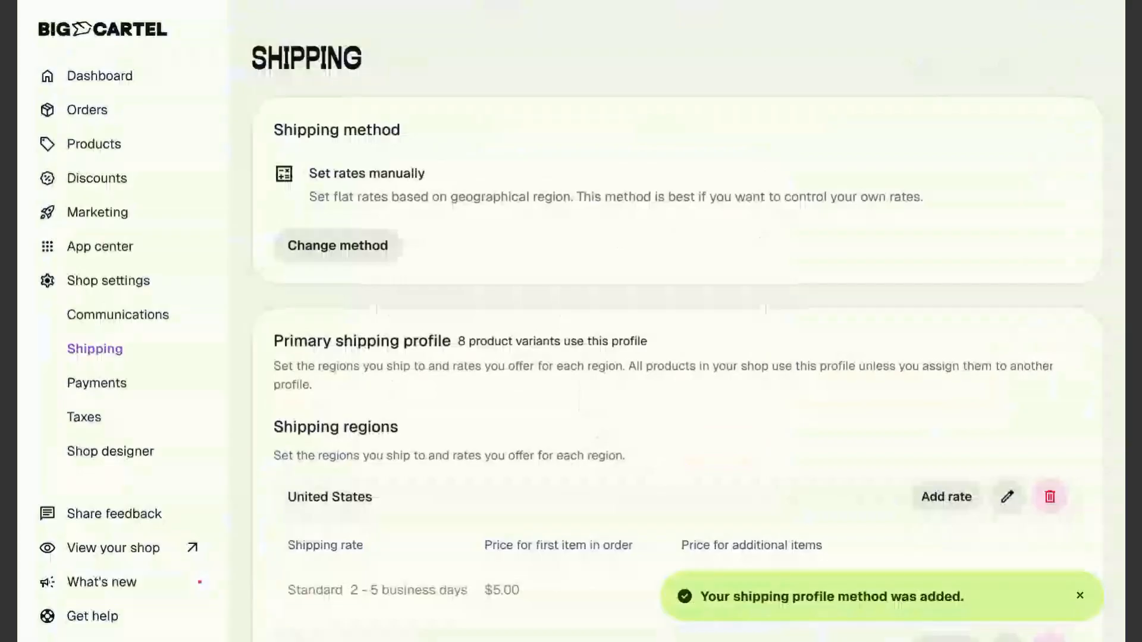
{"action": "scroll", "coordinate": [437, 432], "scroll_direction": "down", "scroll_amount": 5}
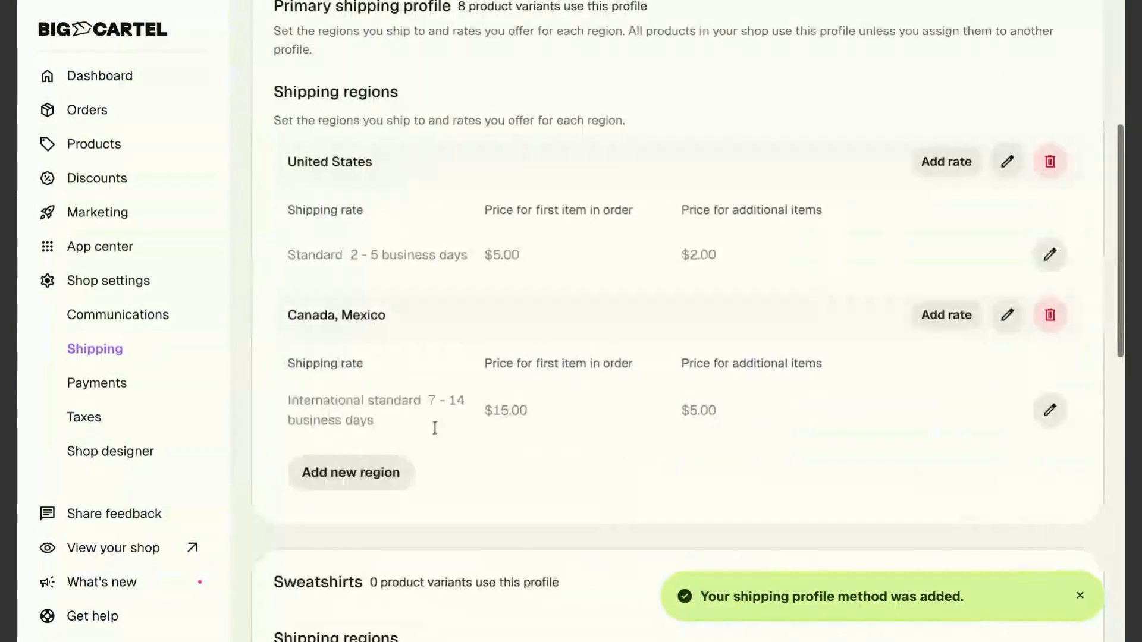
{"action": "scroll", "coordinate": [431, 437], "scroll_direction": "down", "scroll_amount": 4}
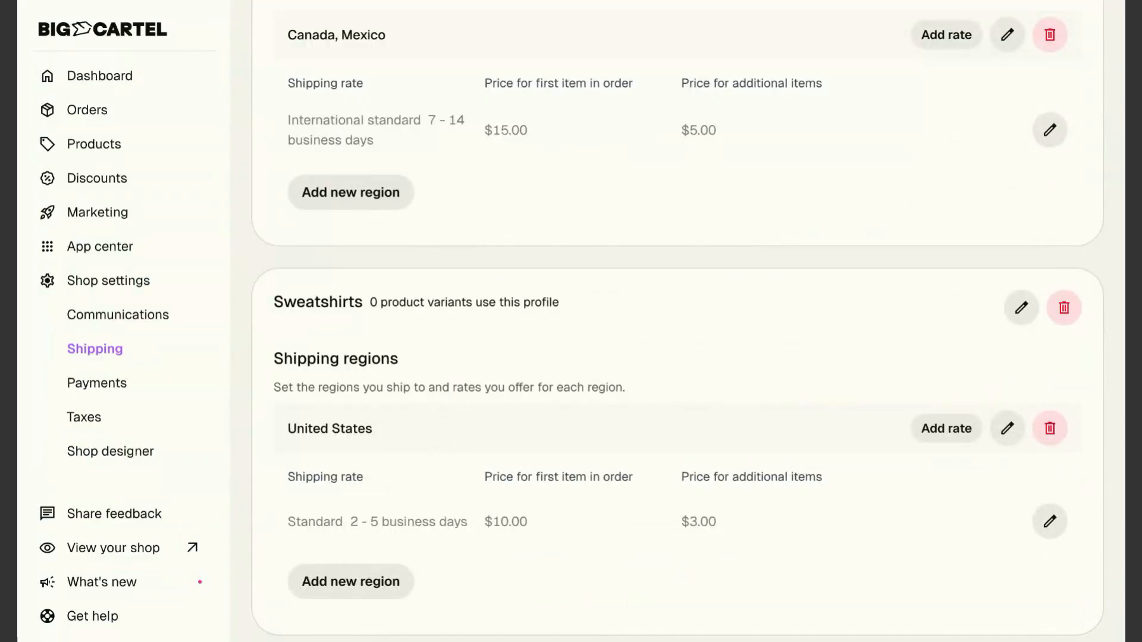
Step: Check which shipping profile is assigned to the Independent Tote Bag and to the Indie and Free Apron
{"action": "left_click", "coordinate": [72, 146]}
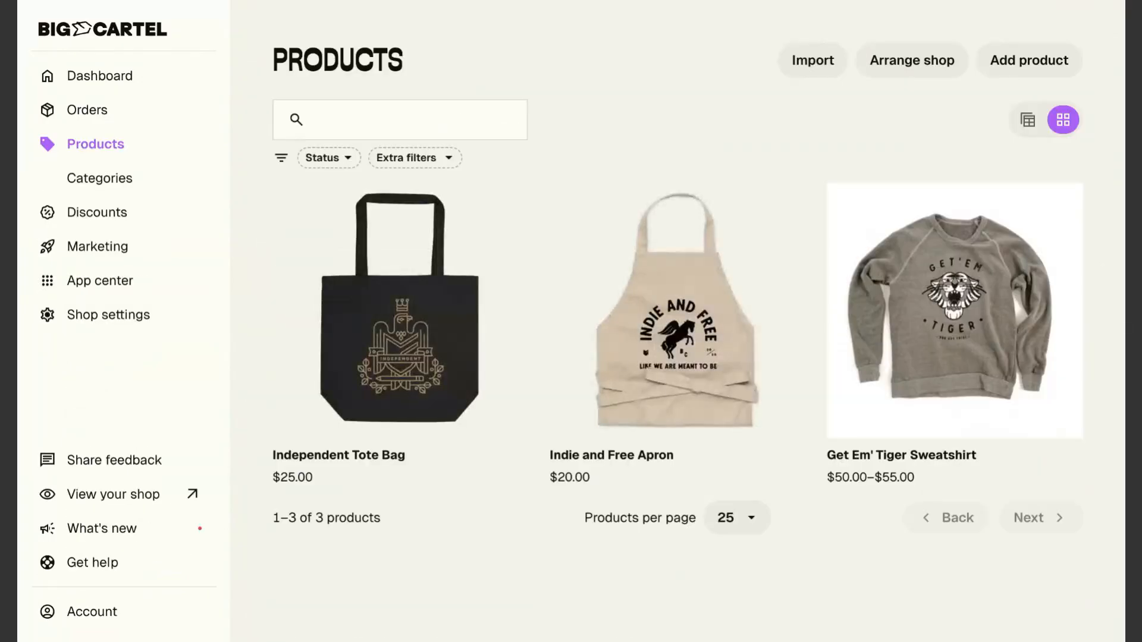
{"action": "left_click", "coordinate": [408, 403]}
{"action": "scroll", "coordinate": [435, 491], "scroll_direction": "down", "scroll_amount": 5}
{"action": "scroll", "coordinate": [435, 491], "scroll_direction": "down", "scroll_amount": 6}
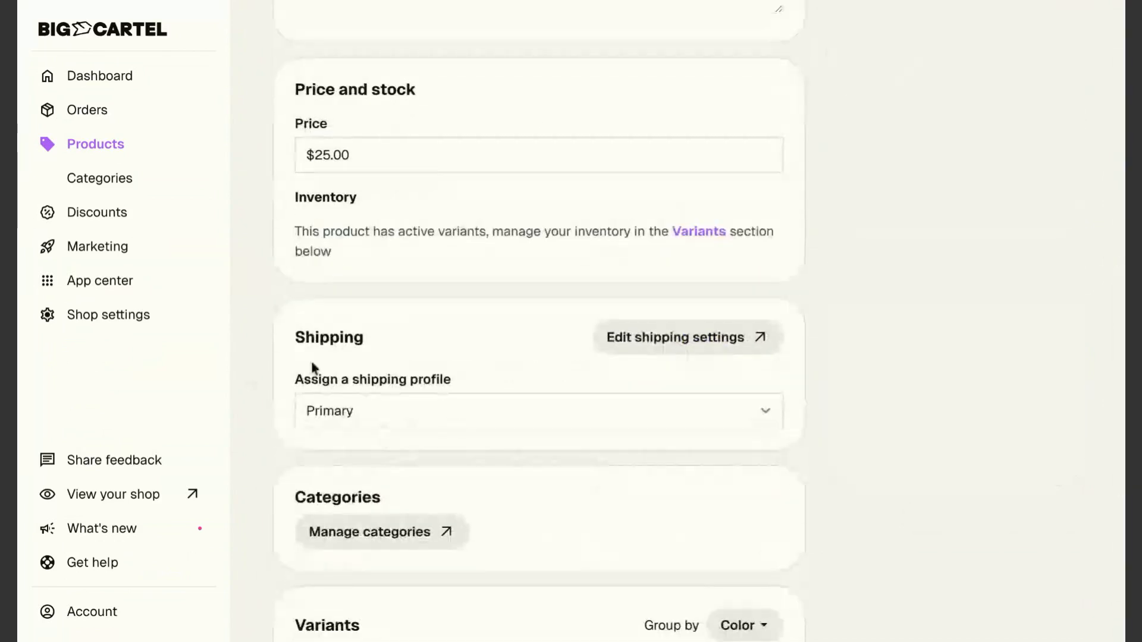
{"action": "left_click", "coordinate": [110, 153]}
{"action": "left_click", "coordinate": [647, 370]}
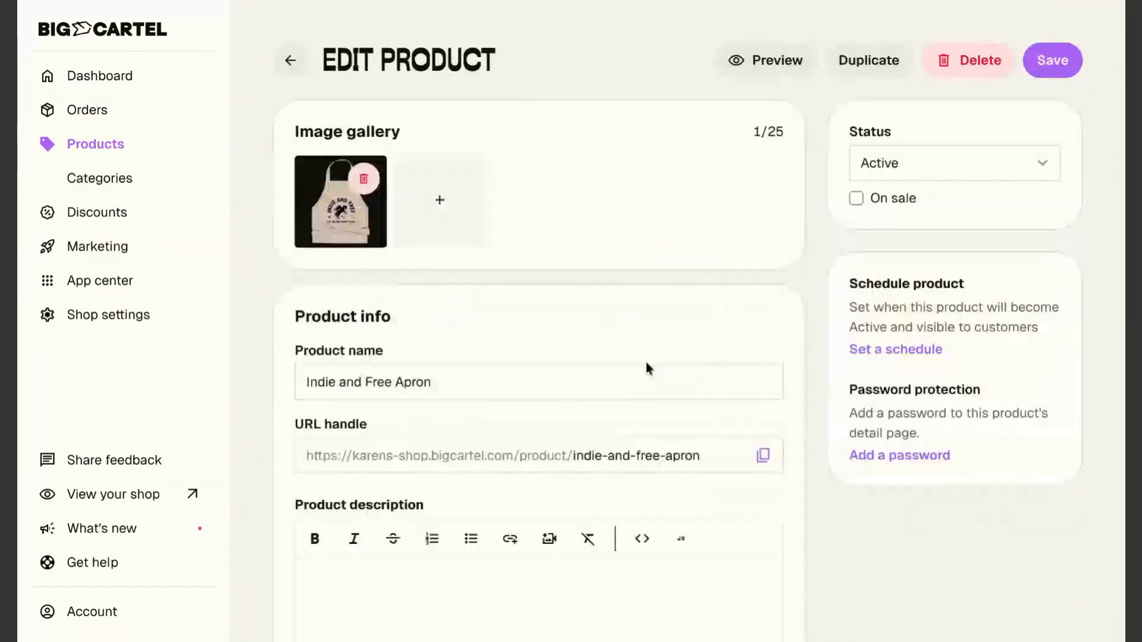
{"action": "scroll", "coordinate": [500, 449], "scroll_direction": "down", "scroll_amount": 10}
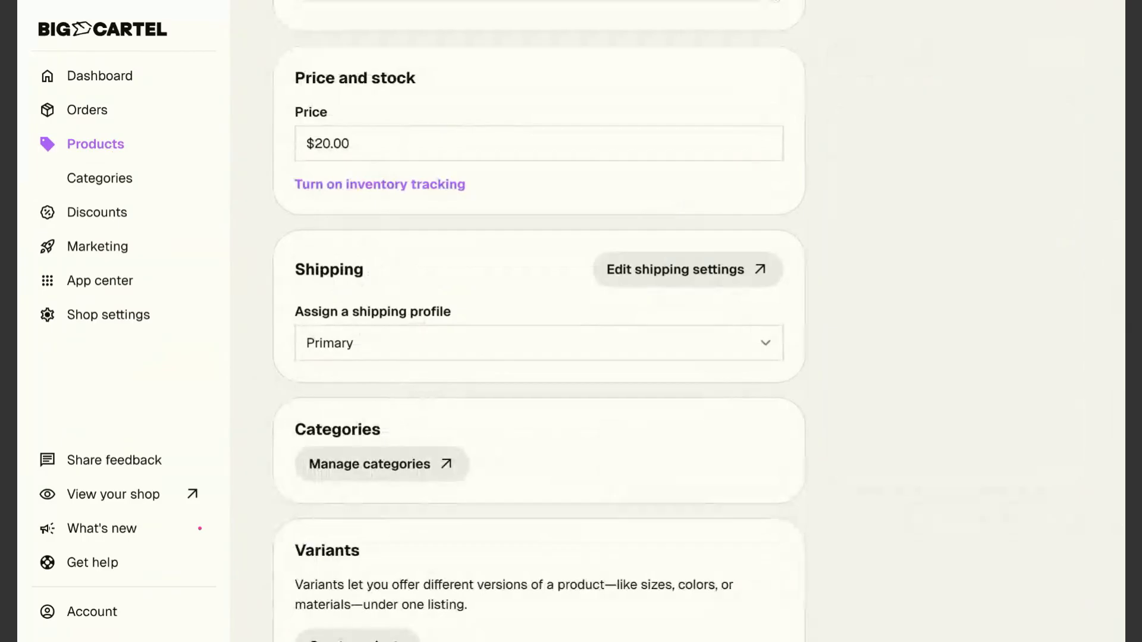
Step: Assign the Sweatshirts shipping profile to the Get Em' Tiger Sweatshirt and all its variants, and save the product
{"action": "left_click", "coordinate": [95, 146]}
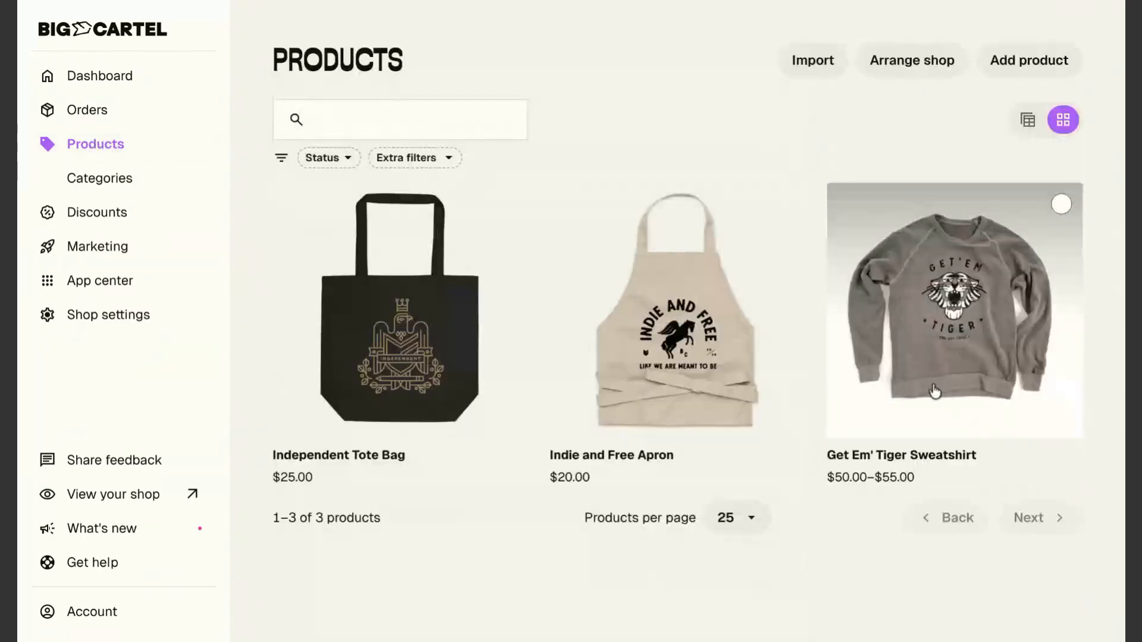
{"action": "left_click", "coordinate": [915, 359]}
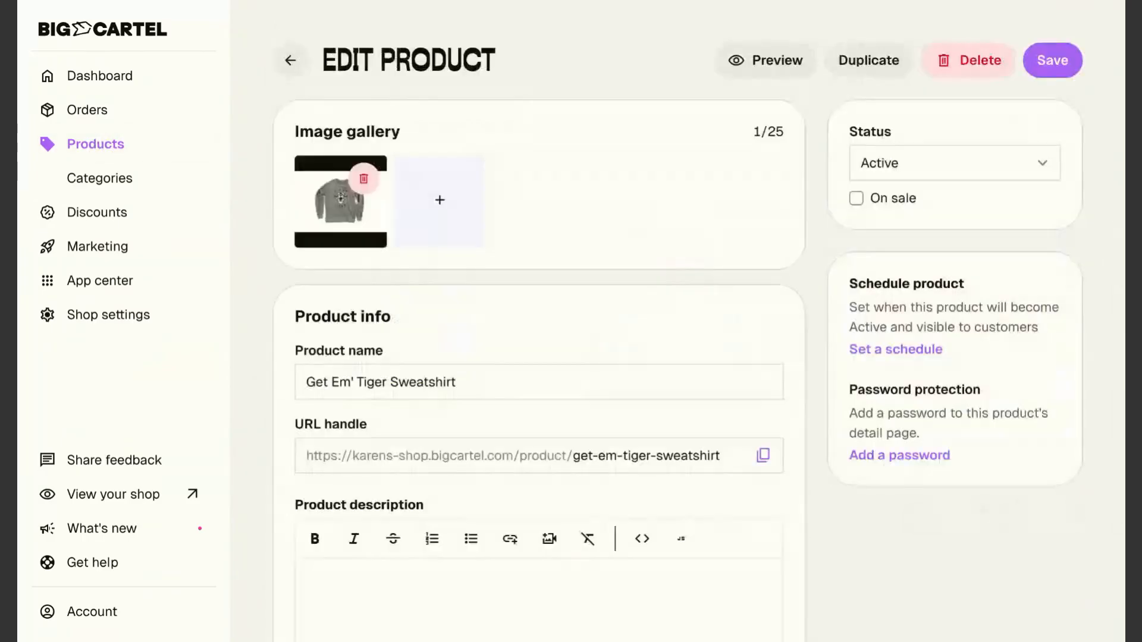
{"action": "scroll", "coordinate": [494, 507], "scroll_direction": "down", "scroll_amount": 10}
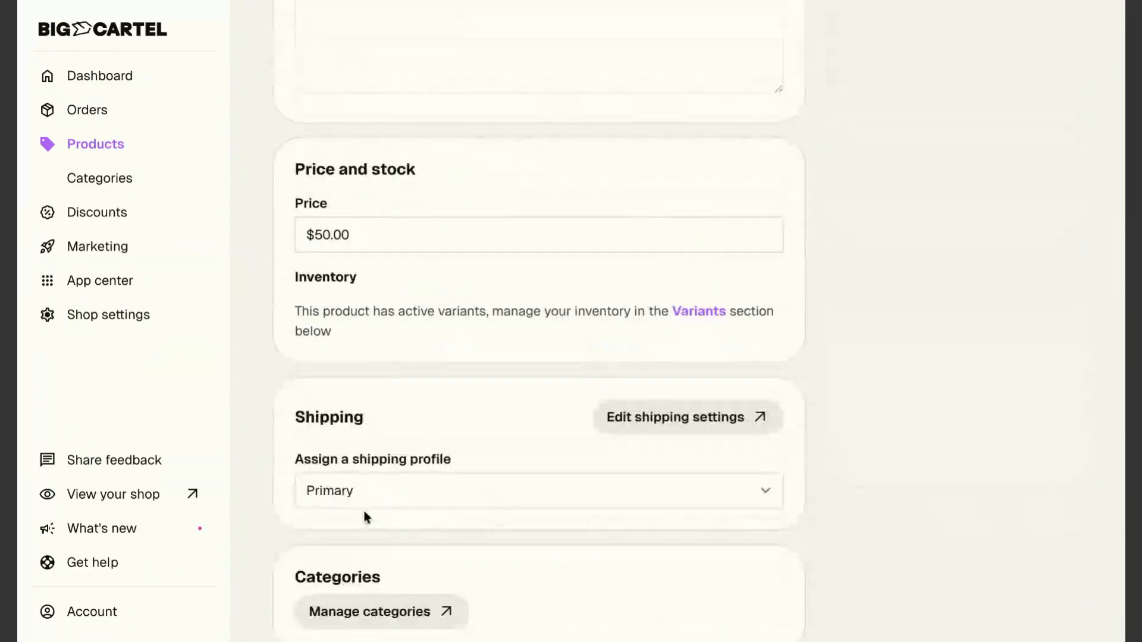
{"action": "left_click", "coordinate": [764, 494]}
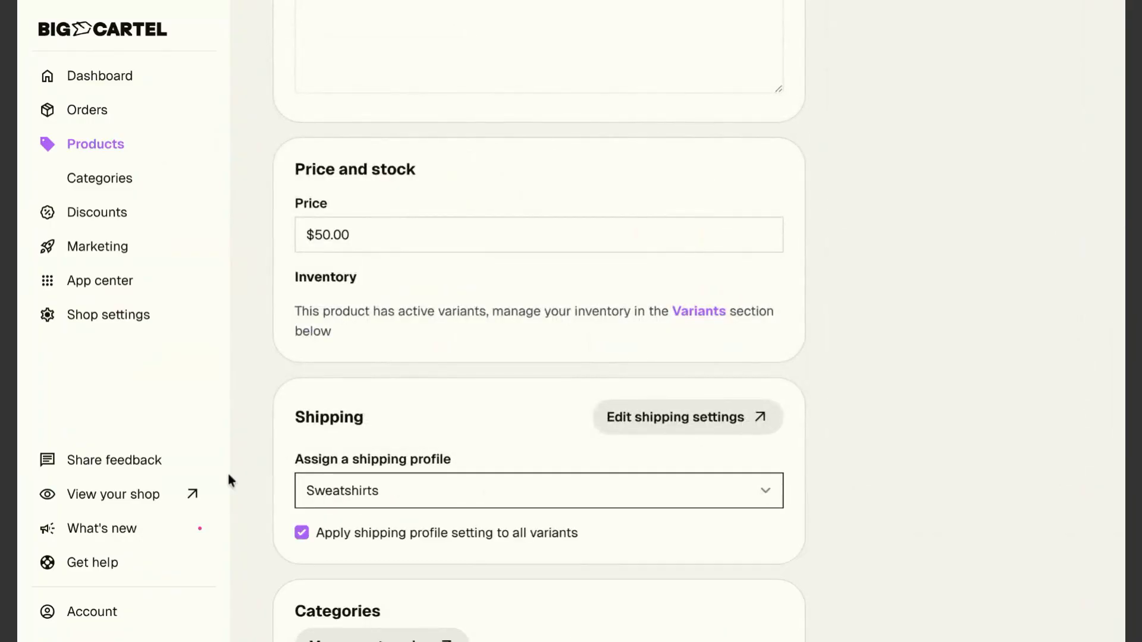
{"action": "scroll", "coordinate": [245, 497], "scroll_direction": "down", "scroll_amount": 3}
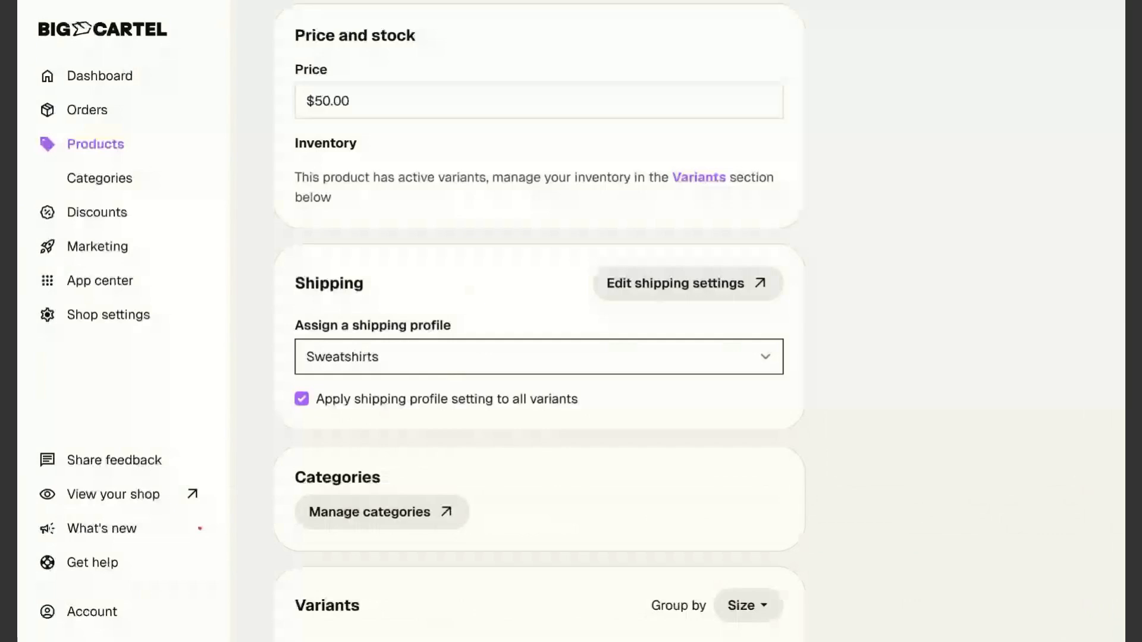
{"action": "scroll", "coordinate": [459, 517], "scroll_direction": "down", "scroll_amount": 8}
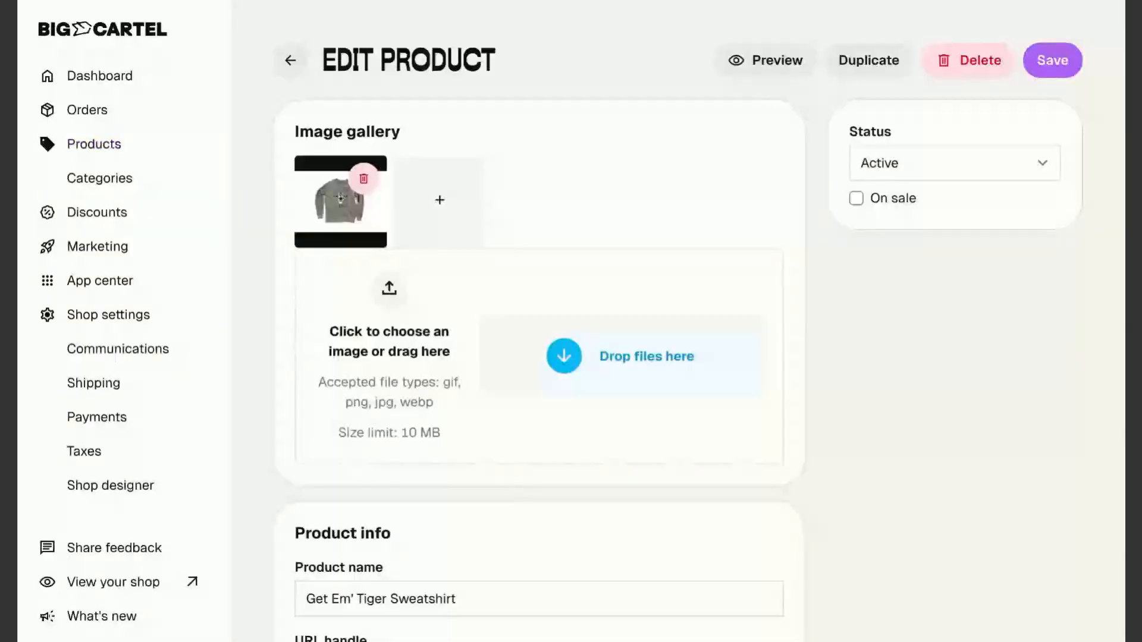
{"action": "scroll", "coordinate": [396, 506], "scroll_direction": "down", "scroll_amount": 13}
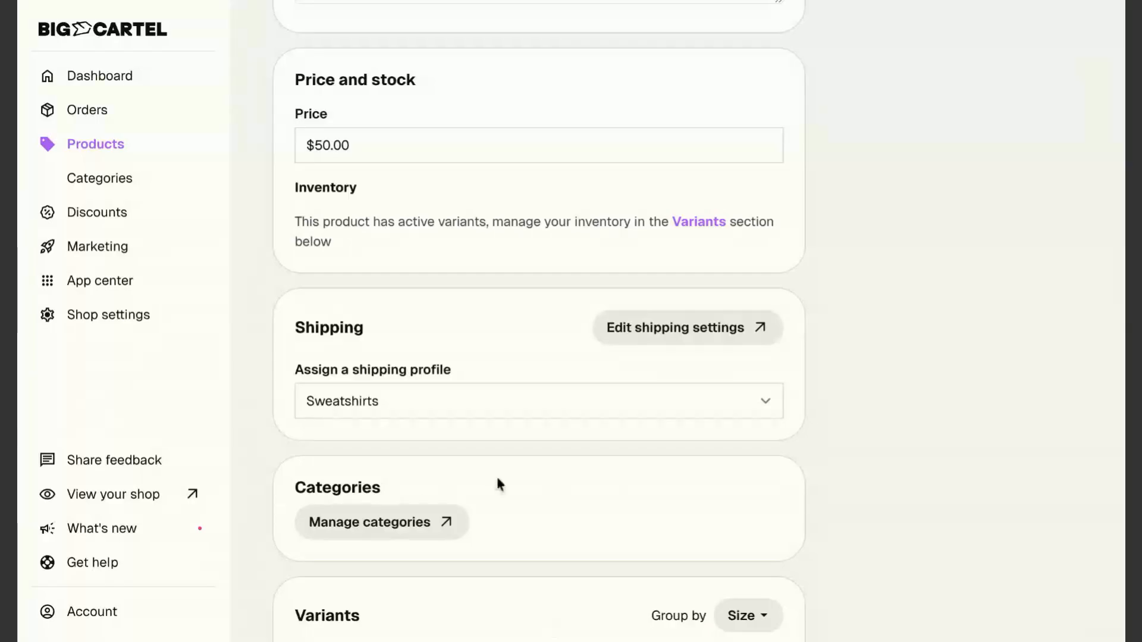
Step: Create and save a new shipping profile named Oversize in the shop's shipping settings
{"action": "left_click", "coordinate": [105, 316]}
{"action": "left_click", "coordinate": [102, 351]}
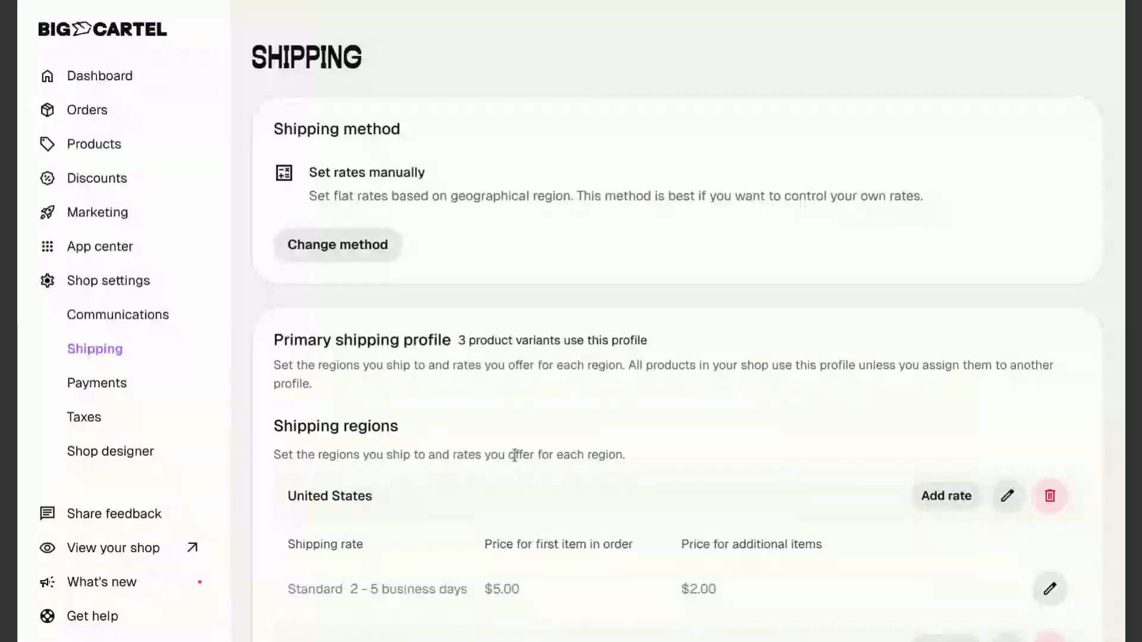
{"action": "scroll", "coordinate": [517, 454], "scroll_direction": "down", "scroll_amount": 15}
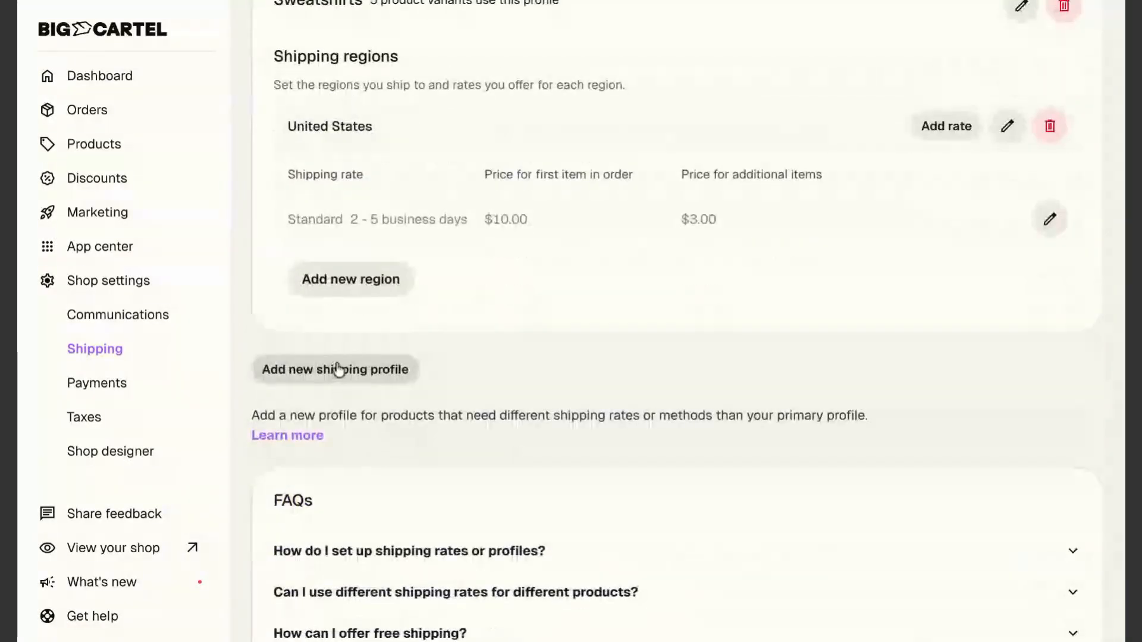
{"action": "left_click", "coordinate": [336, 374]}
{"action": "left_click", "coordinate": [355, 305]}
{"action": "type", "text": "Posters"}
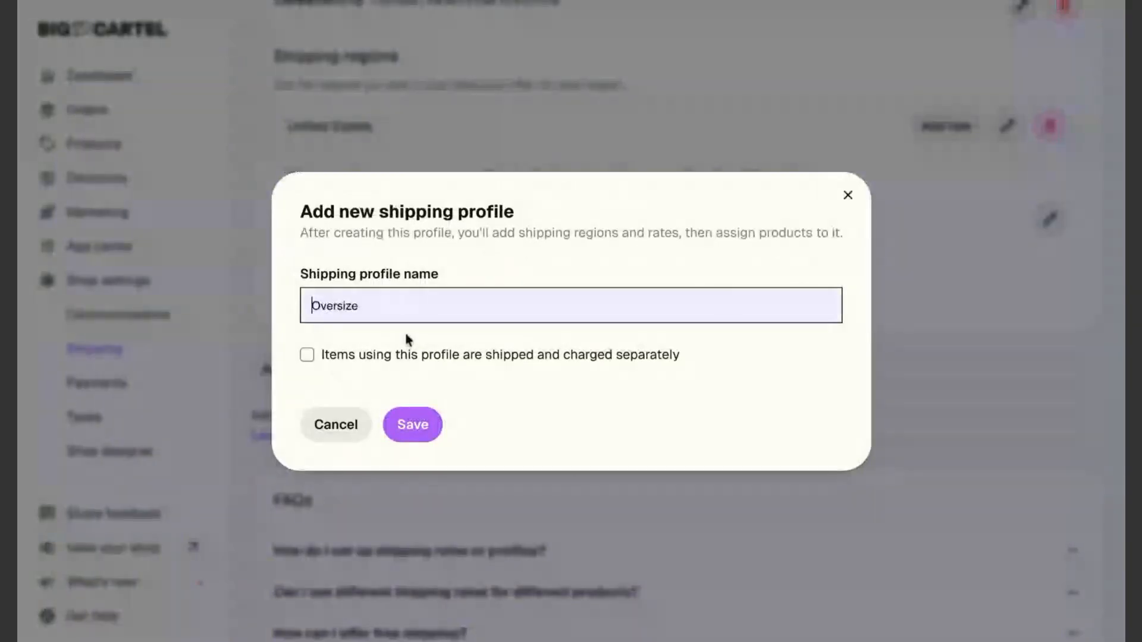
{"action": "left_click", "coordinate": [406, 337]}
{"action": "left_click", "coordinate": [423, 426]}
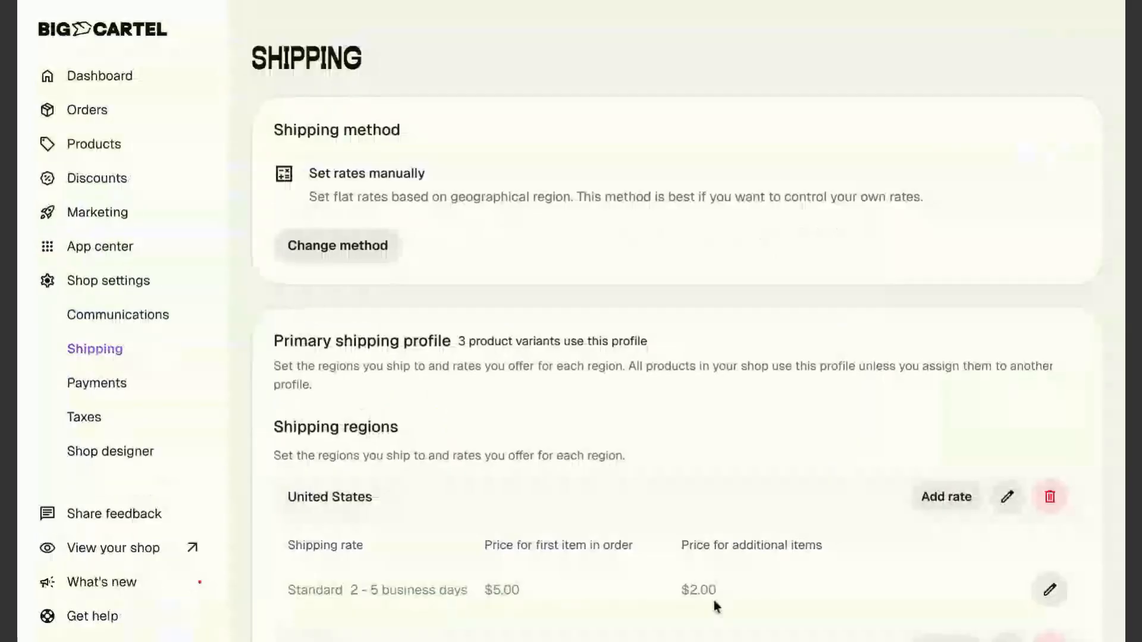
Step: Add a new shipping region containing the United States to the Oversize profile and save it
{"action": "scroll", "coordinate": [714, 601], "scroll_direction": "down", "scroll_amount": 10}
{"action": "scroll", "coordinate": [687, 541], "scroll_direction": "down", "scroll_amount": 4}
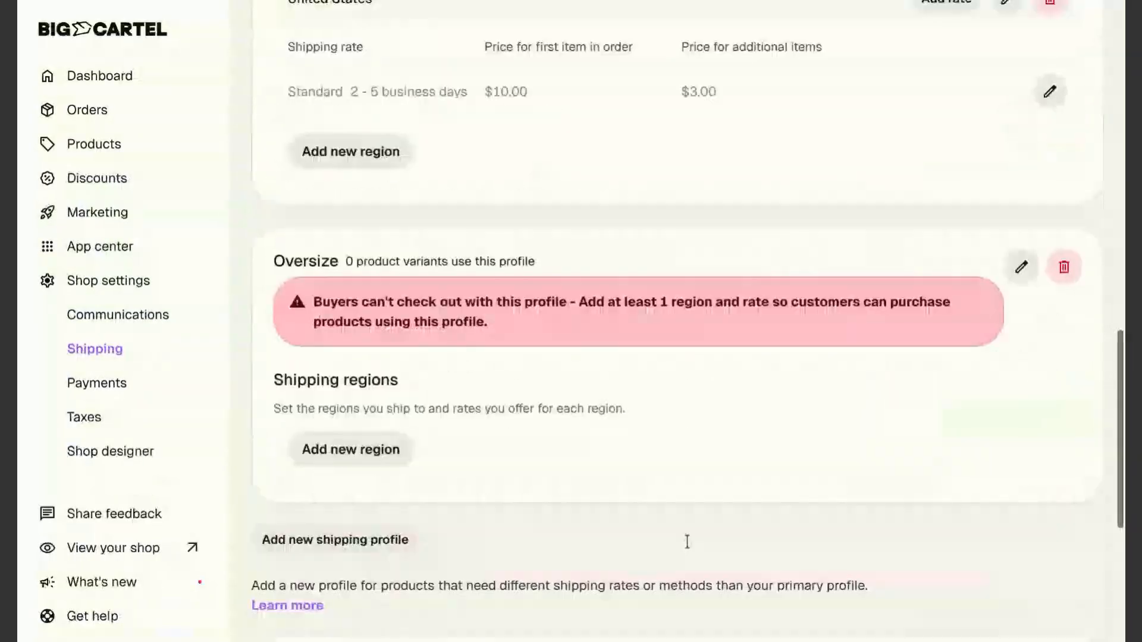
{"action": "left_click", "coordinate": [333, 436]}
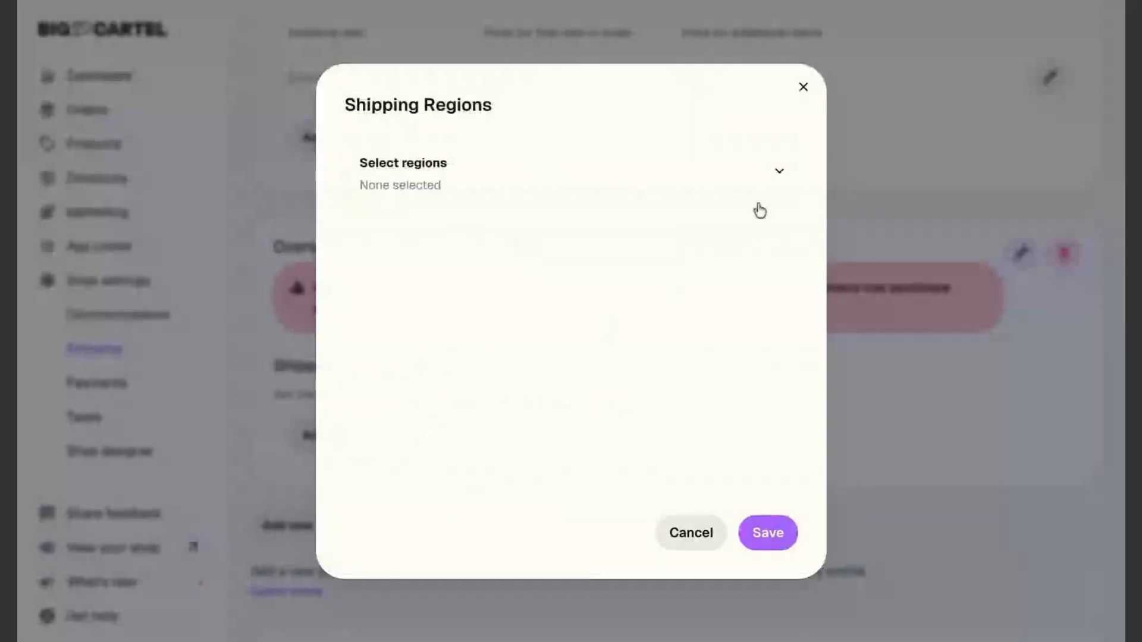
{"action": "left_click", "coordinate": [780, 173]}
{"action": "left_click", "coordinate": [778, 509]}
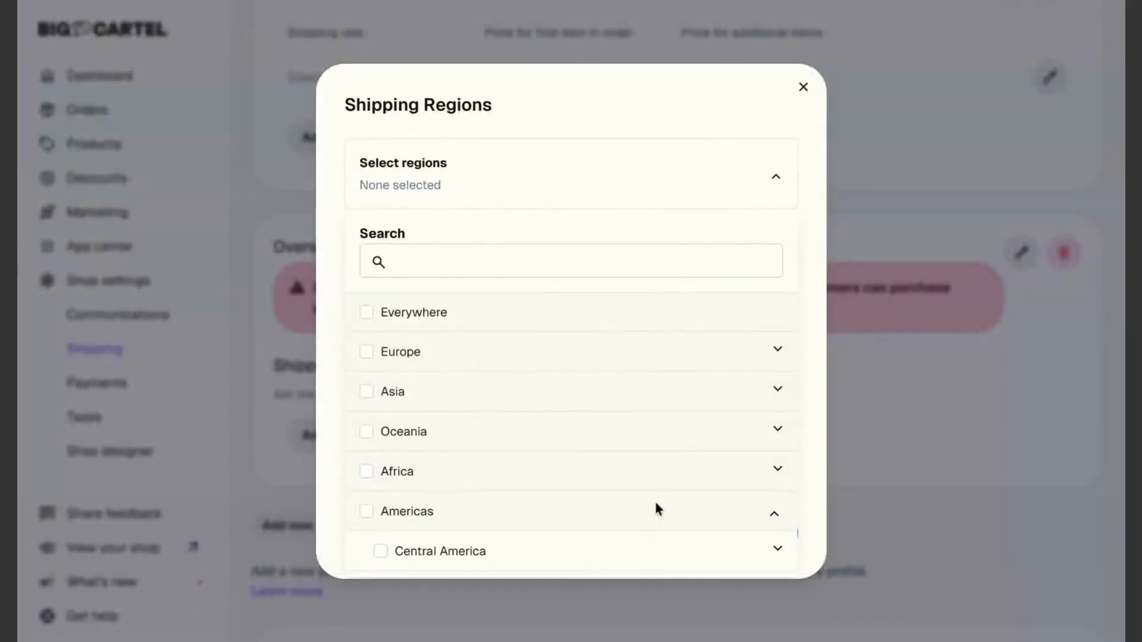
{"action": "scroll", "coordinate": [666, 507], "scroll_direction": "down", "scroll_amount": 3}
{"action": "left_click", "coordinate": [774, 521]}
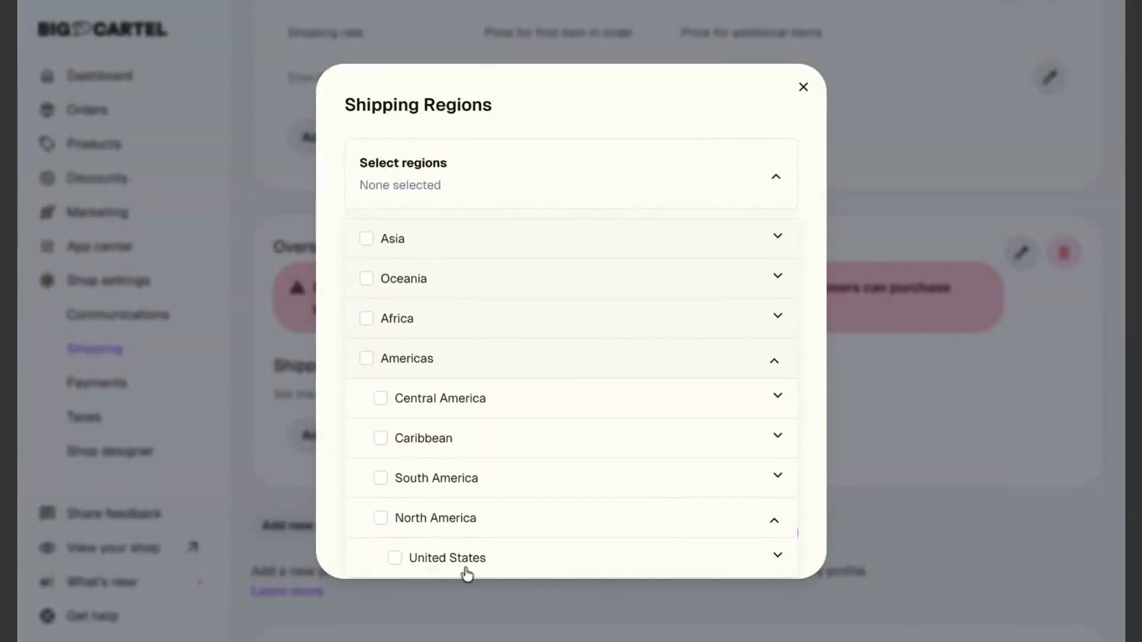
{"action": "left_click", "coordinate": [395, 558]}
{"action": "left_click", "coordinate": [776, 178]}
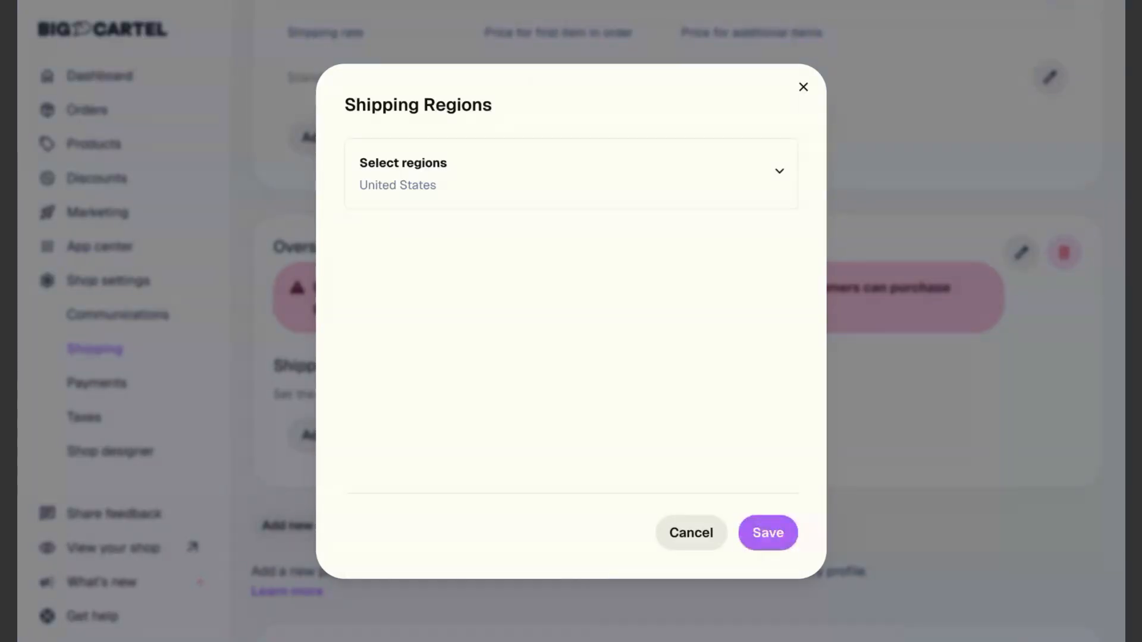
{"action": "left_click", "coordinate": [768, 532]}
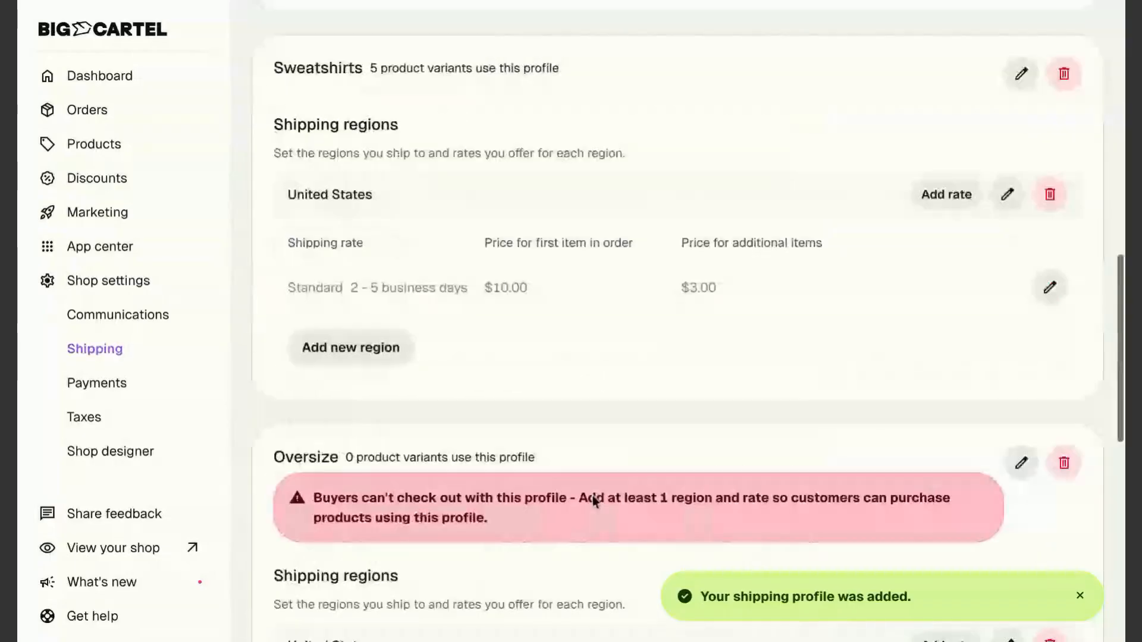
Step: Add a Standard 2 - 5 business days rate to the Oversize profile's United States region, $12.00 first item and $4.00 additional items, and save it
{"action": "scroll", "coordinate": [593, 501], "scroll_direction": "down", "scroll_amount": 3}
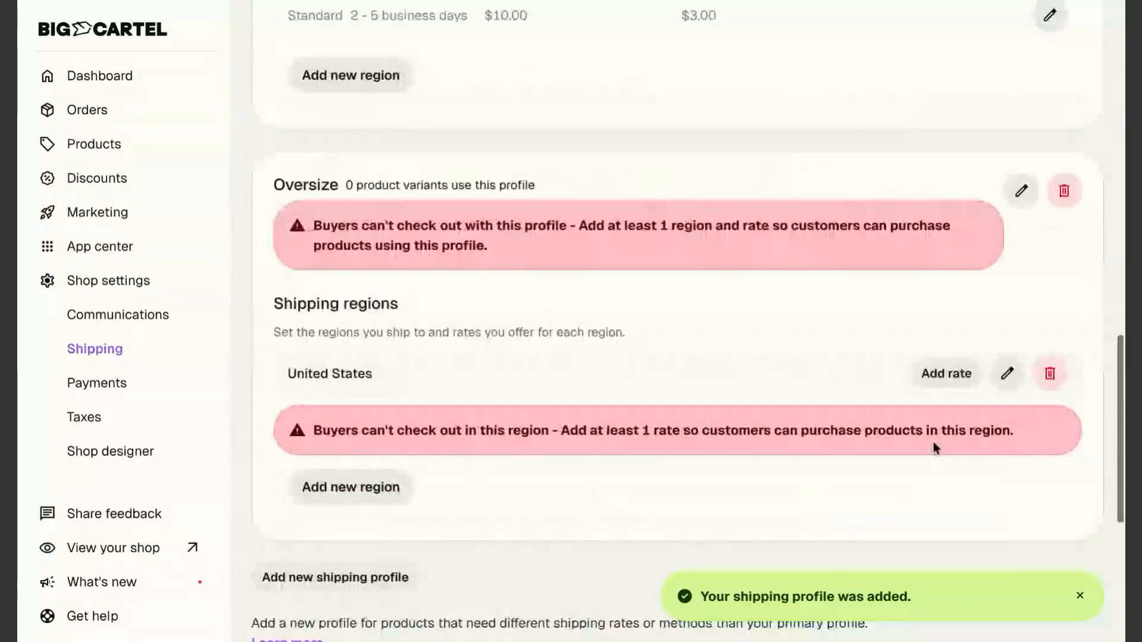
{"action": "left_click", "coordinate": [945, 376]}
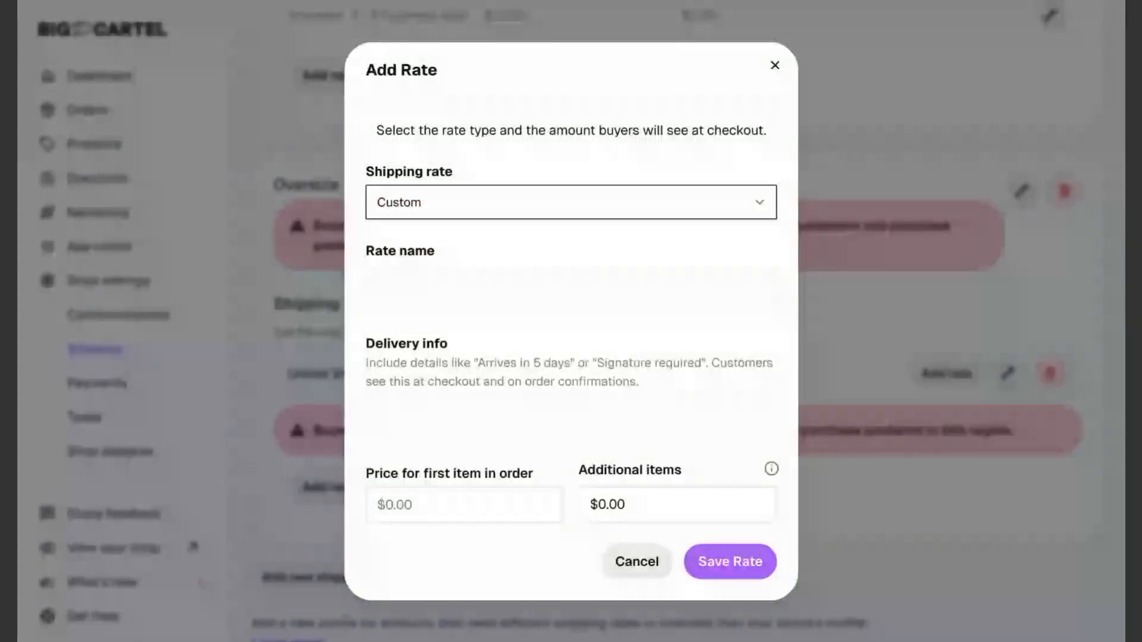
{"action": "left_click", "coordinate": [479, 8]}
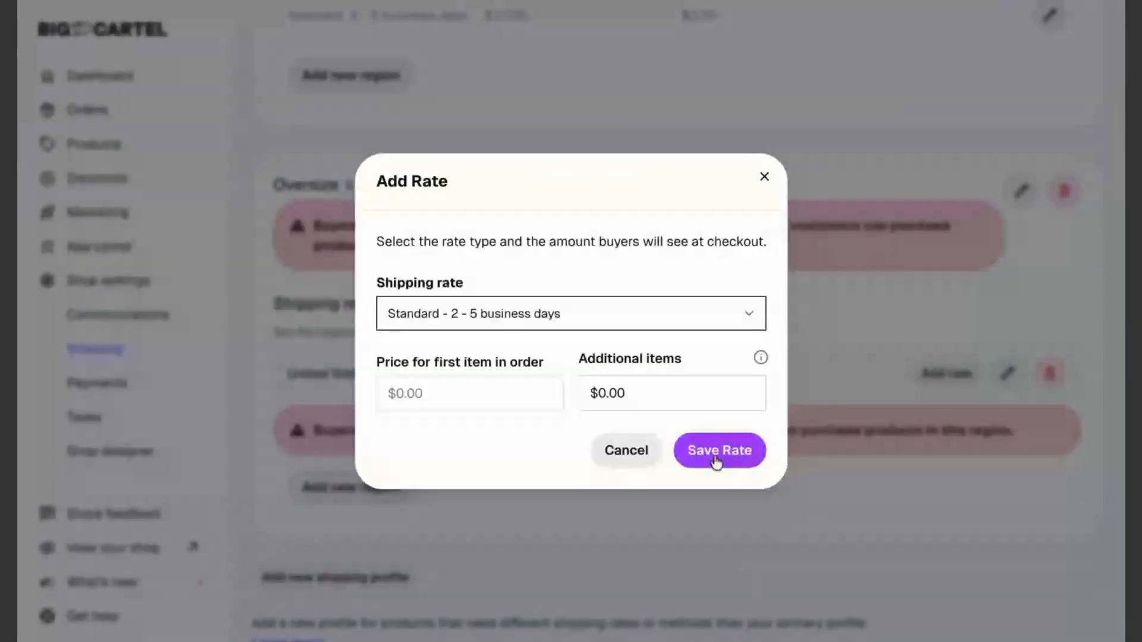
{"action": "left_click", "coordinate": [462, 399]}
{"action": "type", "text": "12.00"}
{"action": "key", "text": "Tab"}
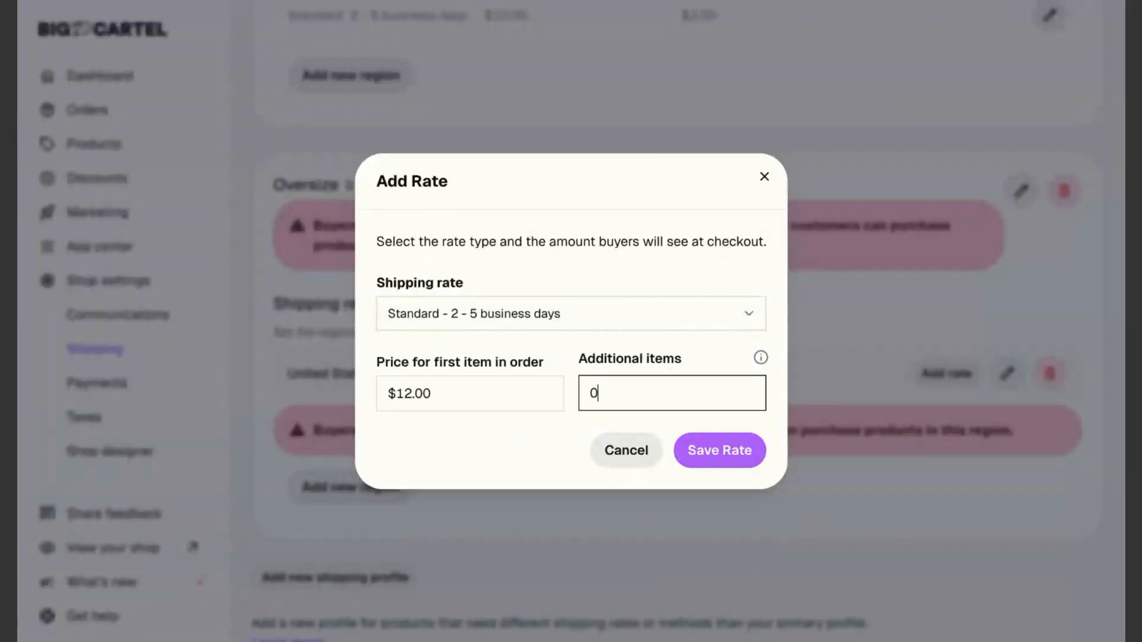
{"action": "key", "text": "BackSpace"}
{"action": "type", "text": "4.00"}
{"action": "left_click", "coordinate": [694, 454]}
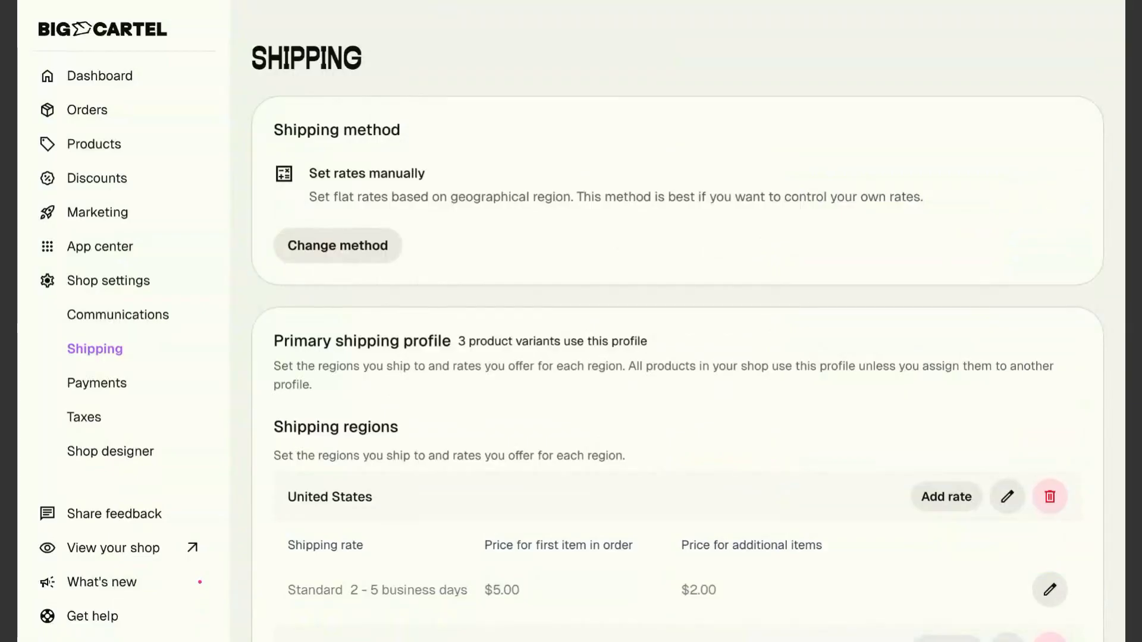
Step: Assign the Oversize shipping profile to the Get Em' Tiger Sweatshirt without applying it to all variants, and save the product
{"action": "left_click", "coordinate": [102, 146]}
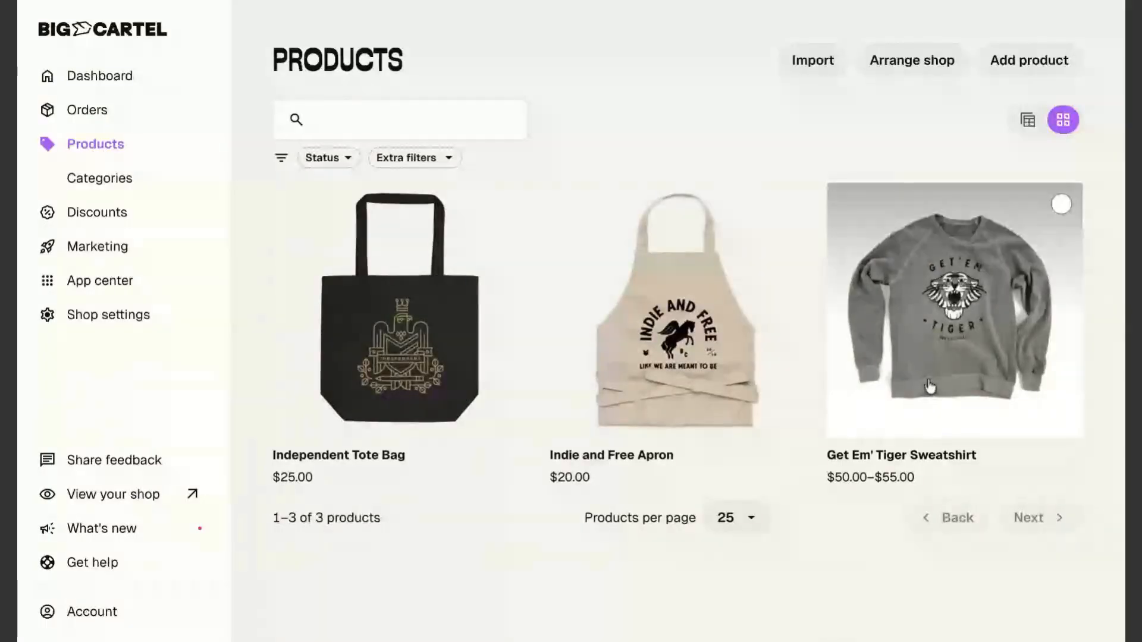
{"action": "left_click", "coordinate": [955, 310]}
{"action": "scroll", "coordinate": [502, 505], "scroll_direction": "down", "scroll_amount": 2}
{"action": "scroll", "coordinate": [502, 505], "scroll_direction": "down", "scroll_amount": 11}
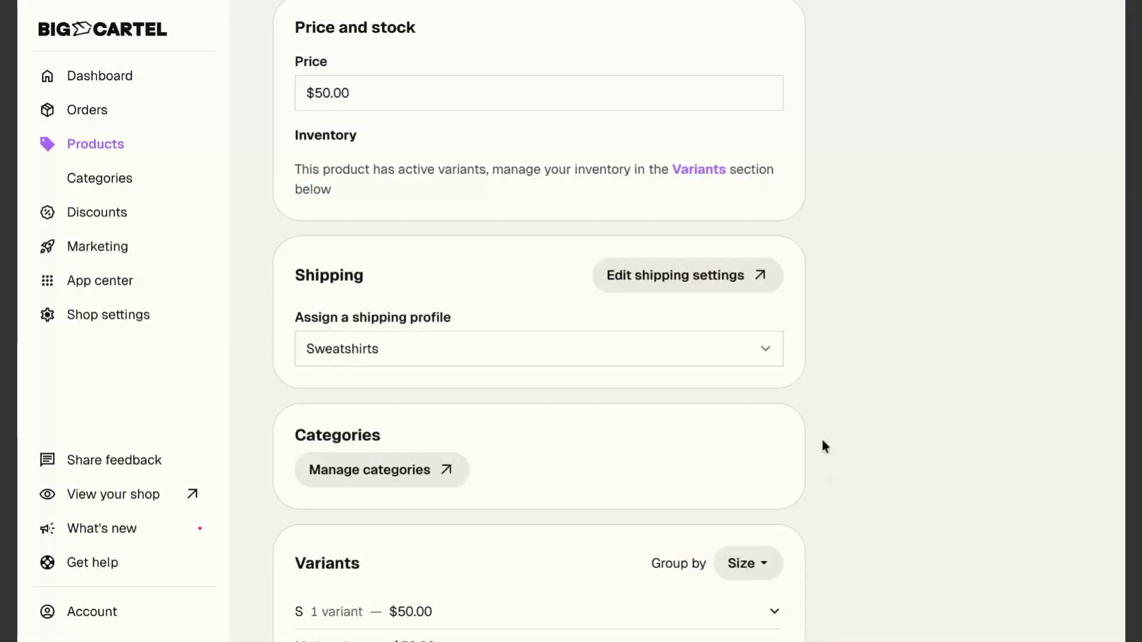
{"action": "left_click", "coordinate": [763, 348]}
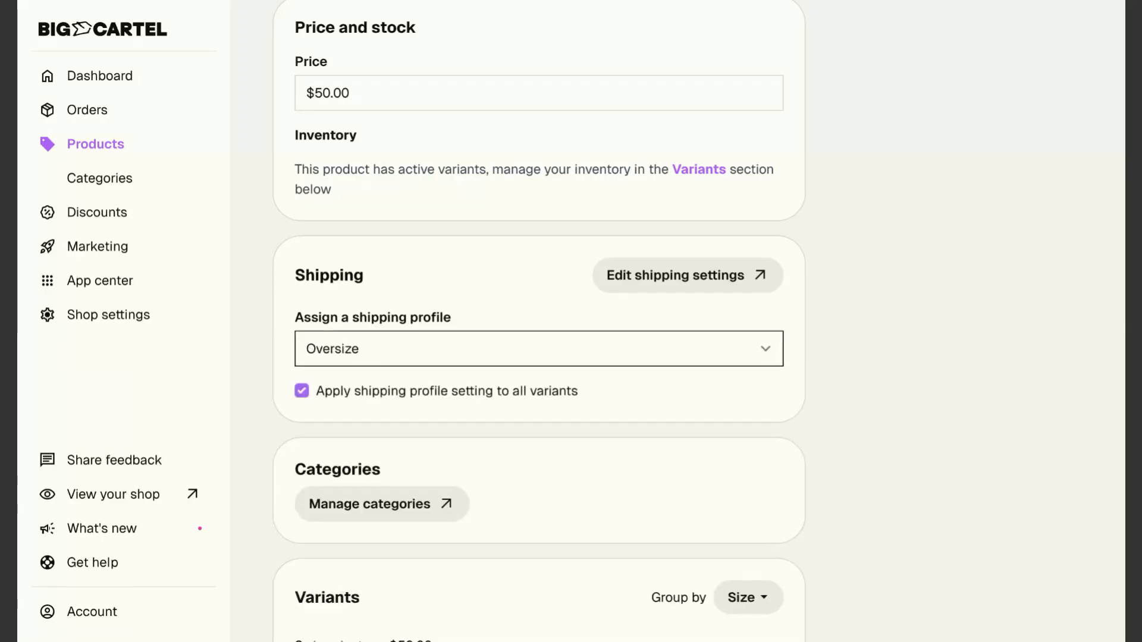
{"action": "left_click", "coordinate": [302, 391]}
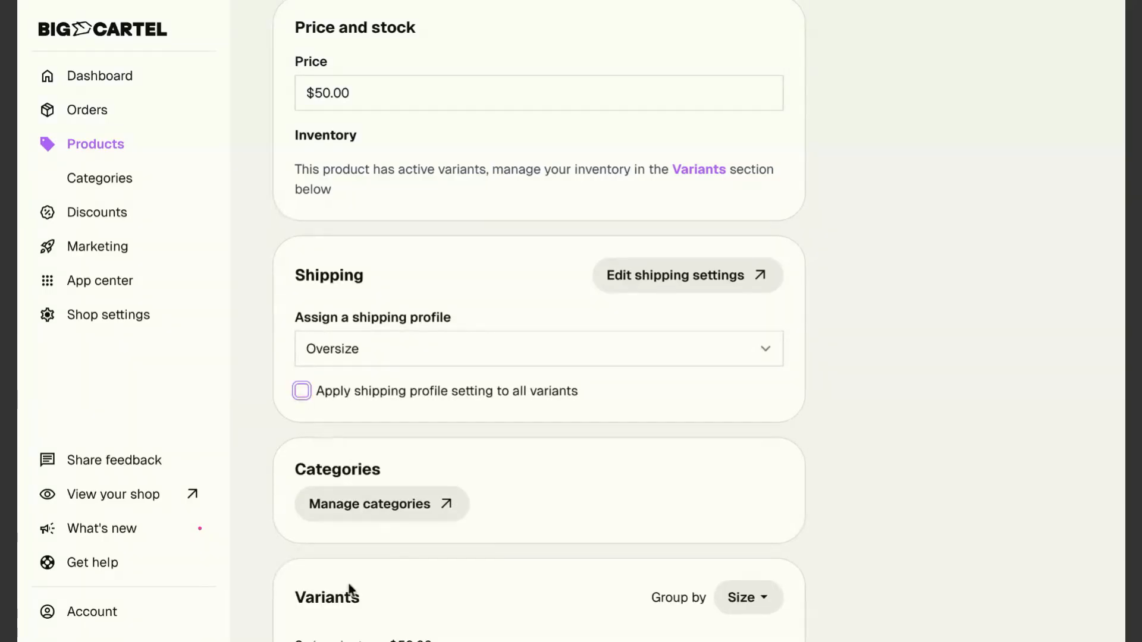
{"action": "scroll", "coordinate": [350, 589], "scroll_direction": "down", "scroll_amount": 8}
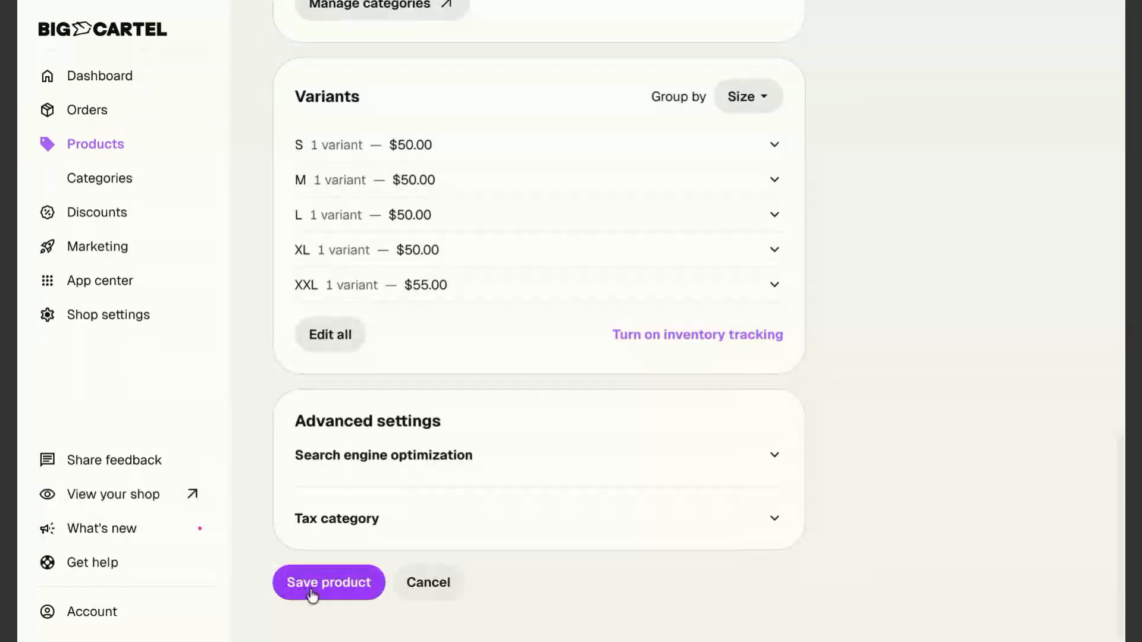
{"action": "left_click", "coordinate": [312, 591]}
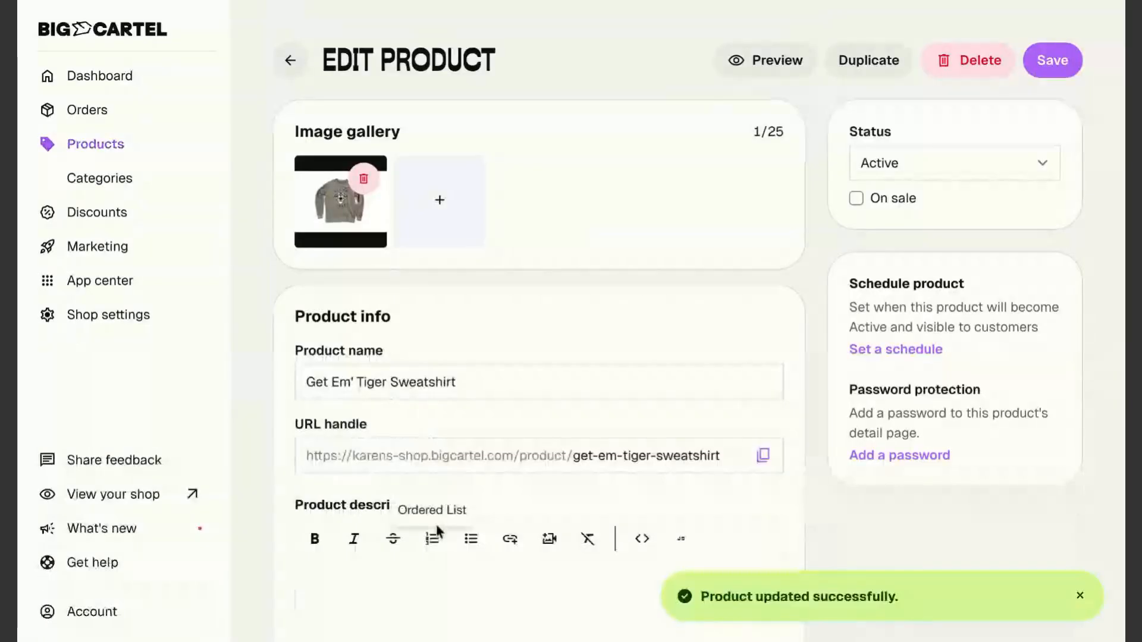
Step: Add the values XXXL and XXXXL to the sweatshirt's Size variant group and save the changes
{"action": "scroll", "coordinate": [437, 529], "scroll_direction": "down", "scroll_amount": 8}
{"action": "left_click", "coordinate": [377, 507]}
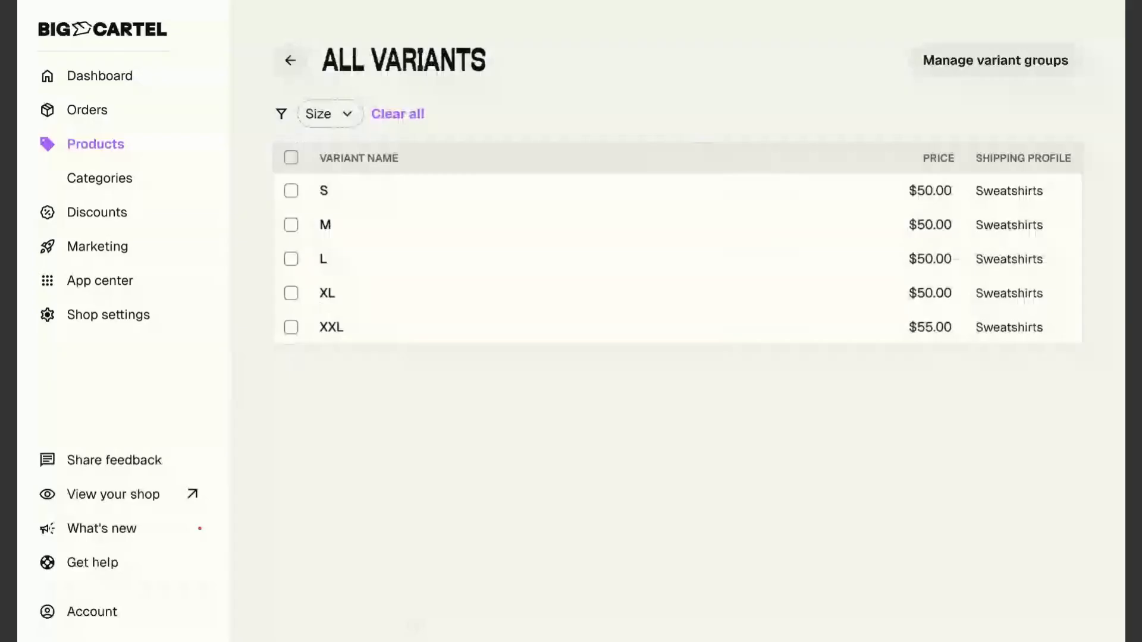
{"action": "left_click", "coordinate": [979, 65]}
{"action": "left_click", "coordinate": [746, 364]}
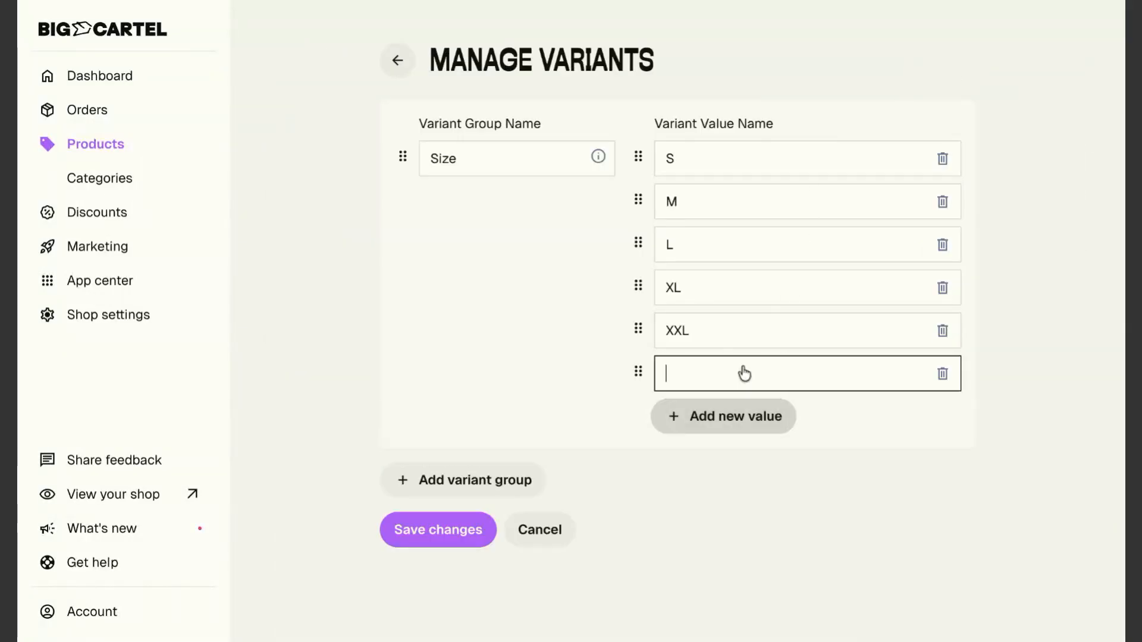
{"action": "type", "text": "XXXL"}
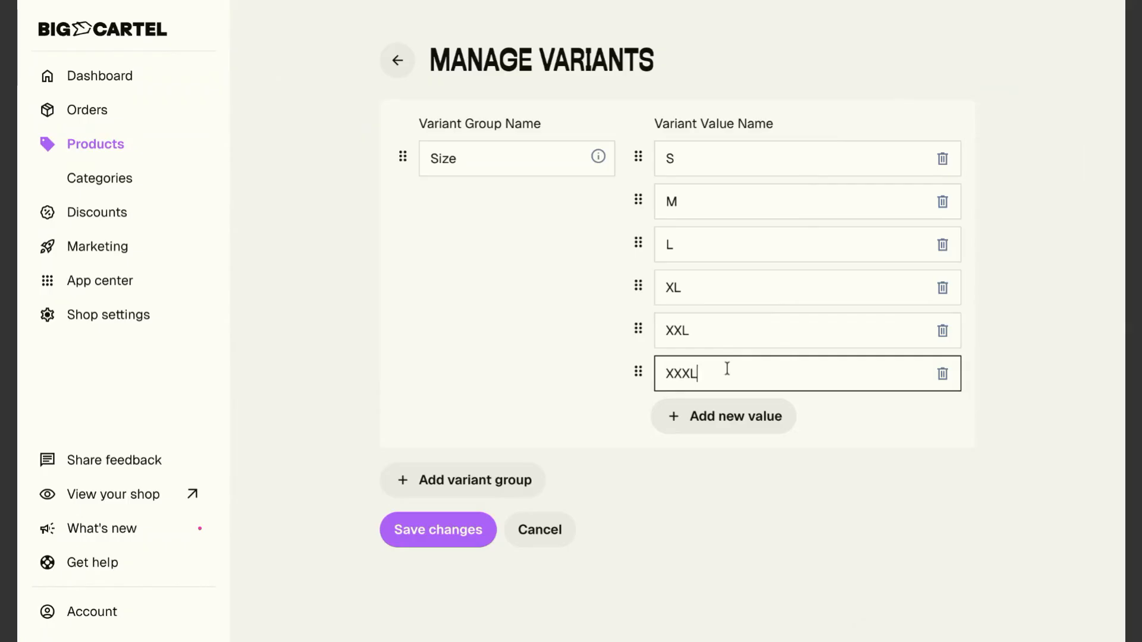
{"action": "left_click", "coordinate": [751, 418]}
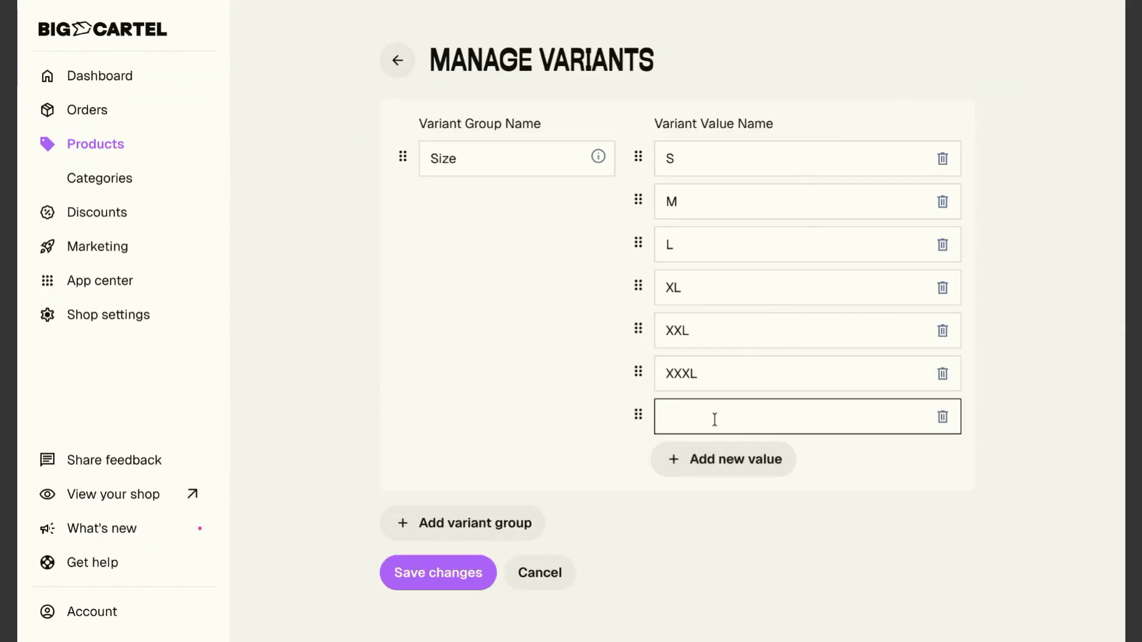
{"action": "type", "text": "XXXXL"}
{"action": "left_click", "coordinate": [447, 571]}
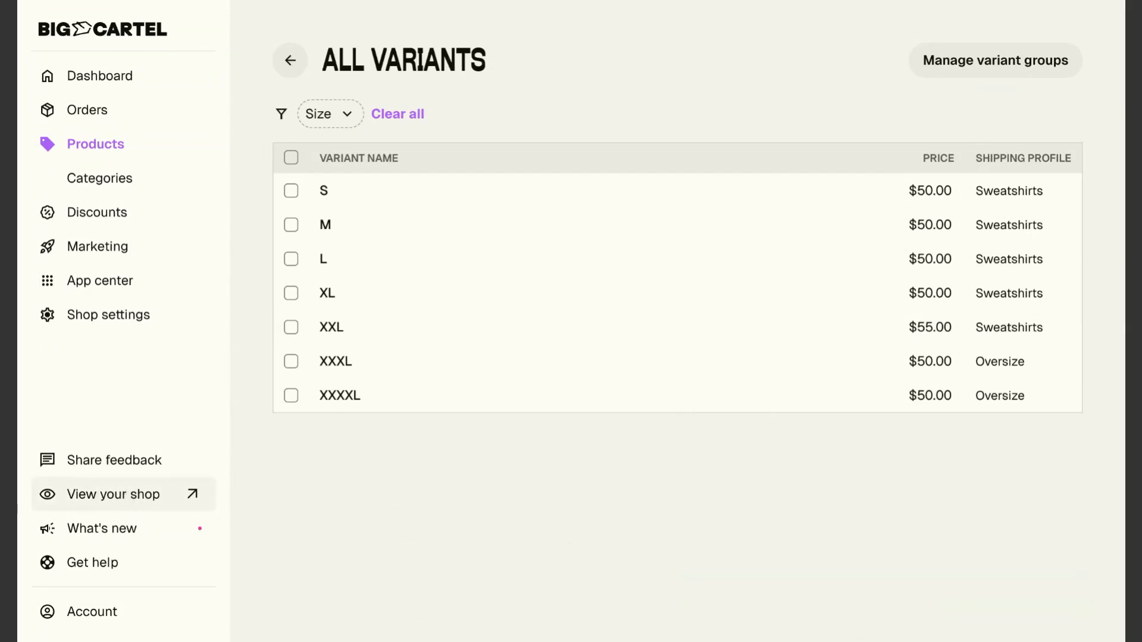
Step: Open the public storefront and add the Independent Tote Bag in Grey to the cart
{"action": "left_click", "coordinate": [113, 494]}
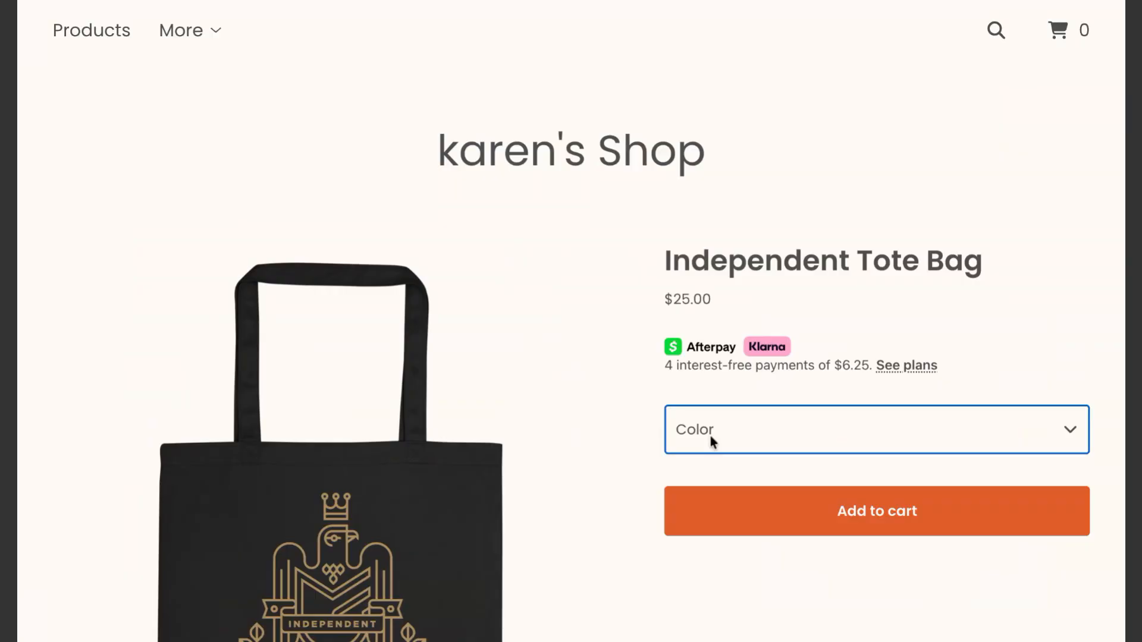
{"action": "left_click", "coordinate": [722, 513]}
{"action": "left_click", "coordinate": [729, 513]}
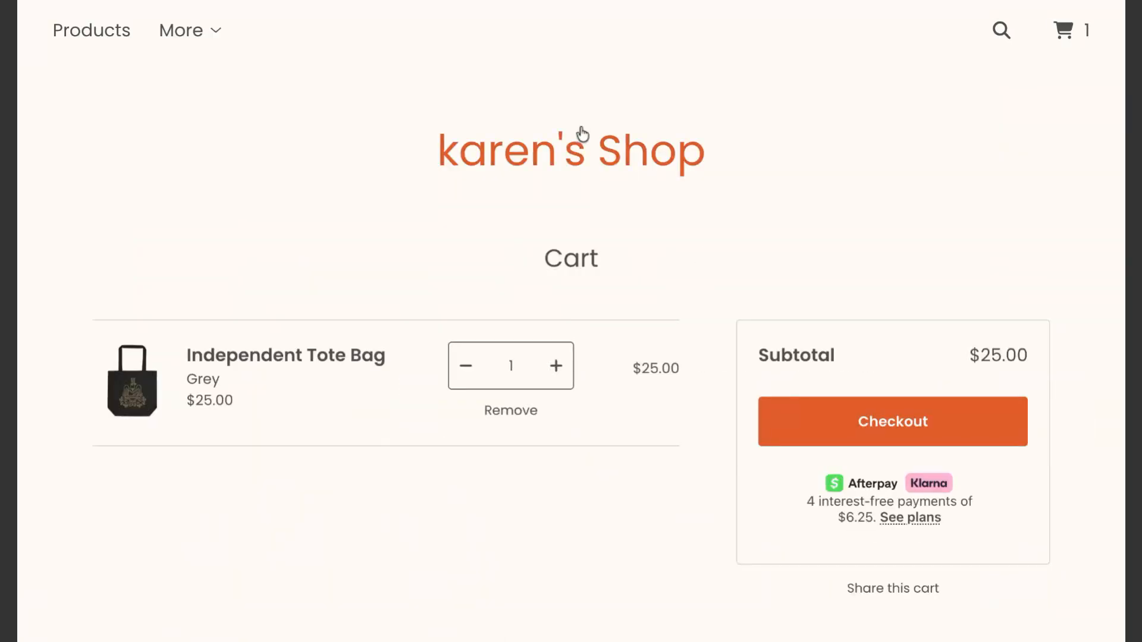
Step: Add the Get Em' Tiger Sweatshirt in size L to the cart and proceed to checkout
{"action": "left_click", "coordinate": [579, 149]}
{"action": "left_click", "coordinate": [921, 452]}
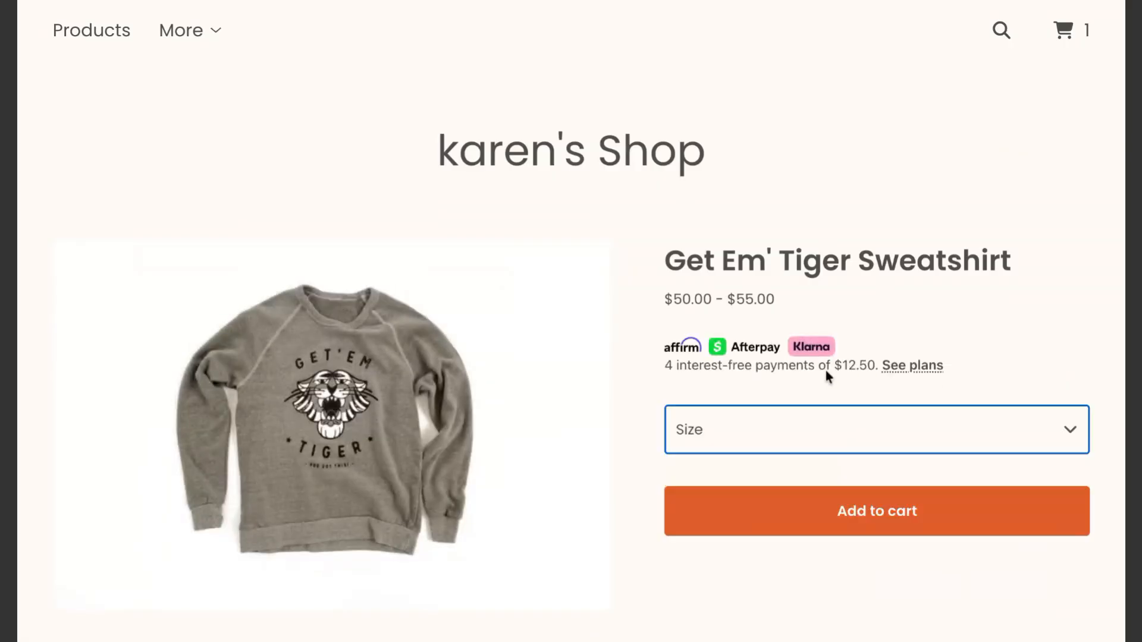
{"action": "left_click", "coordinate": [778, 492]}
{"action": "left_click", "coordinate": [756, 527]}
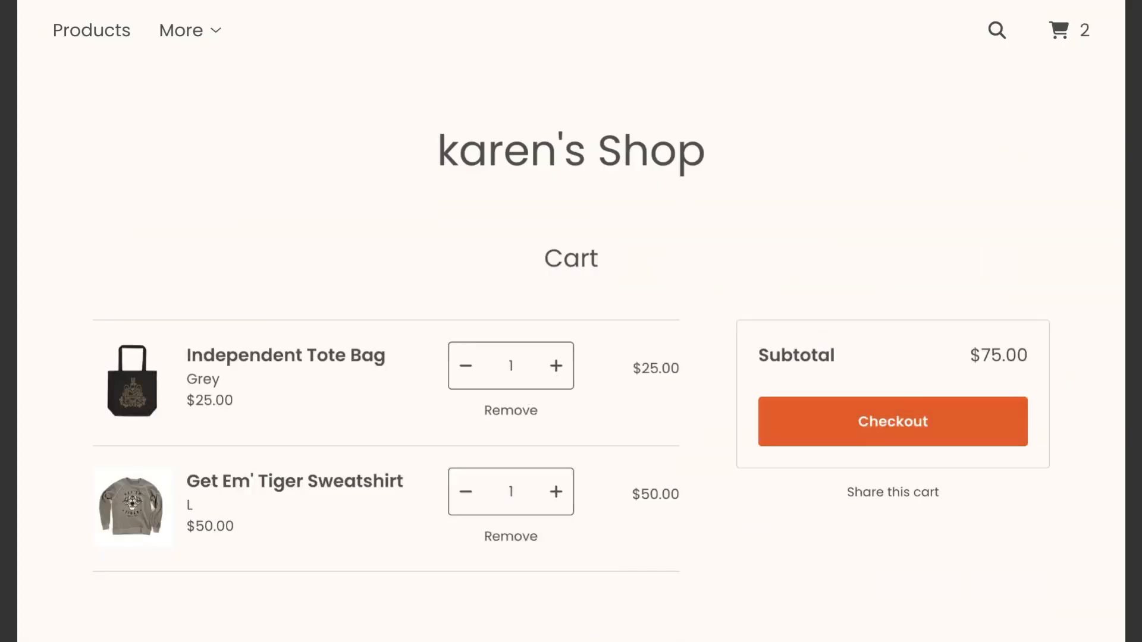
{"action": "left_click", "coordinate": [892, 411]}
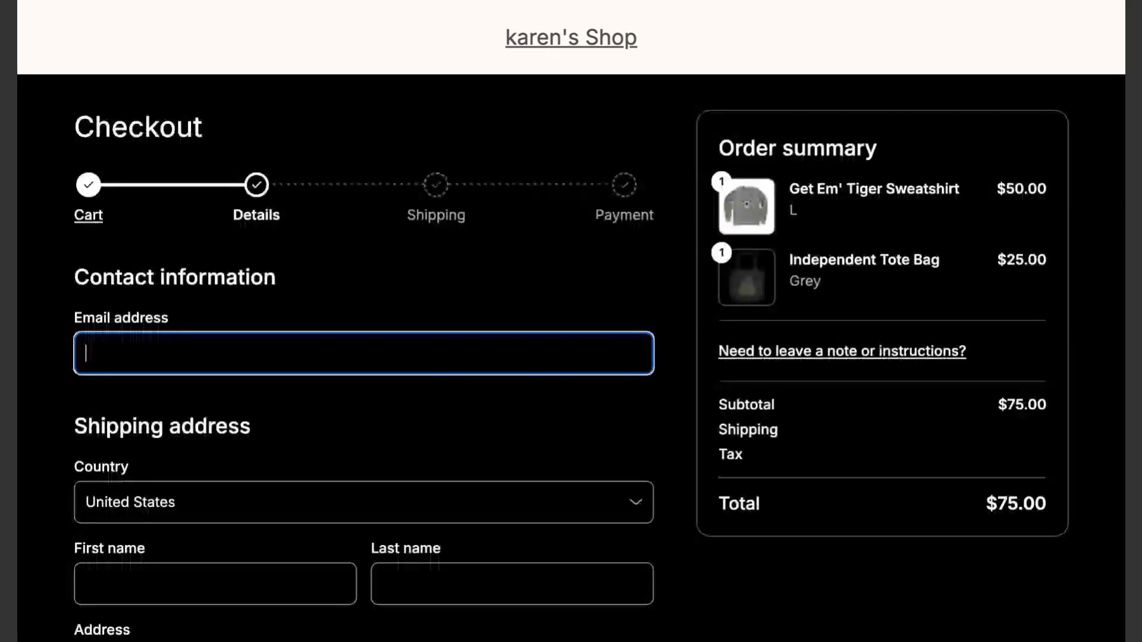
Step: Fill in the contact e-mail and the customer's first and last name in the checkout details
{"action": "type", "text": "s"}
{"action": "left_click", "coordinate": [238, 431]}
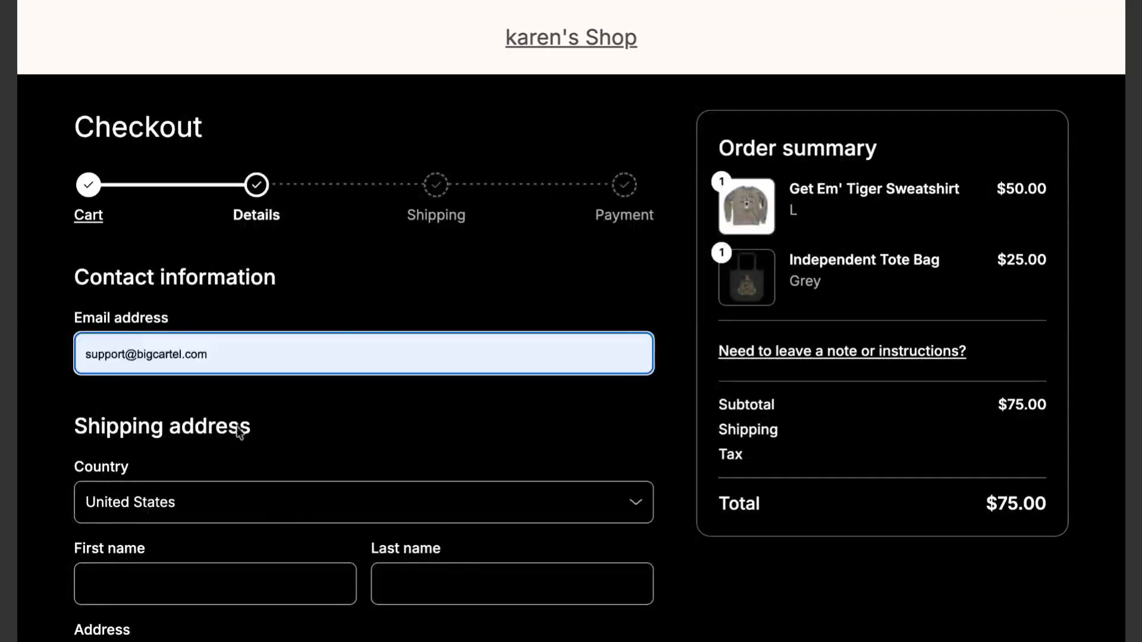
{"action": "scroll", "coordinate": [227, 408], "scroll_direction": "down", "scroll_amount": 4}
{"action": "left_click", "coordinate": [159, 351]}
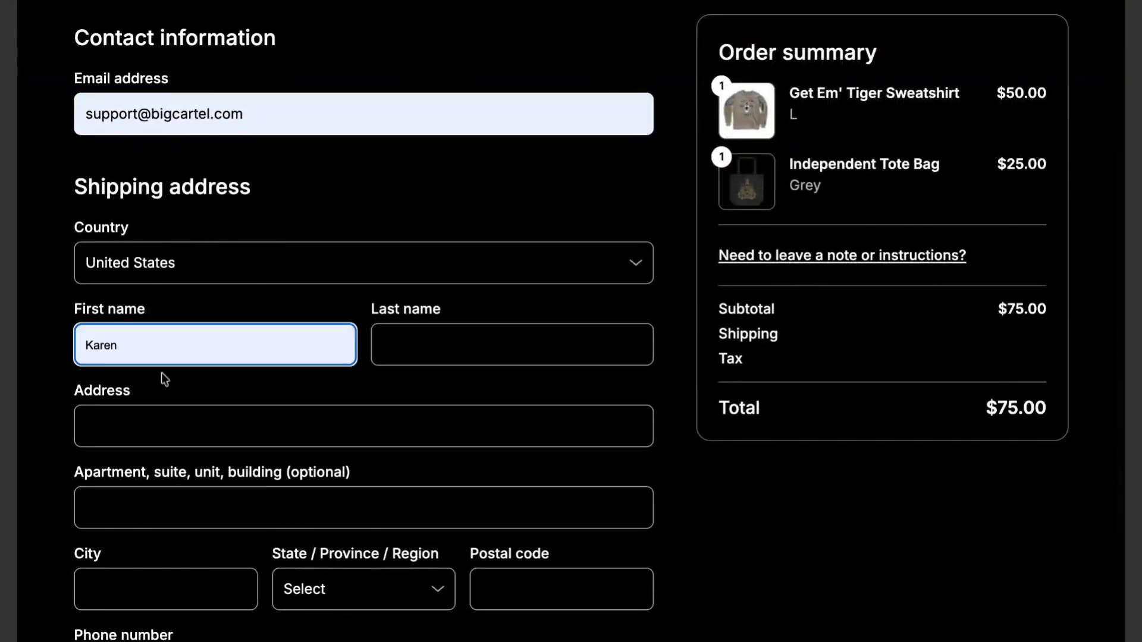
{"action": "type", "text": "Test"}
{"action": "left_click", "coordinate": [407, 347]}
{"action": "type", "text": "Test"}
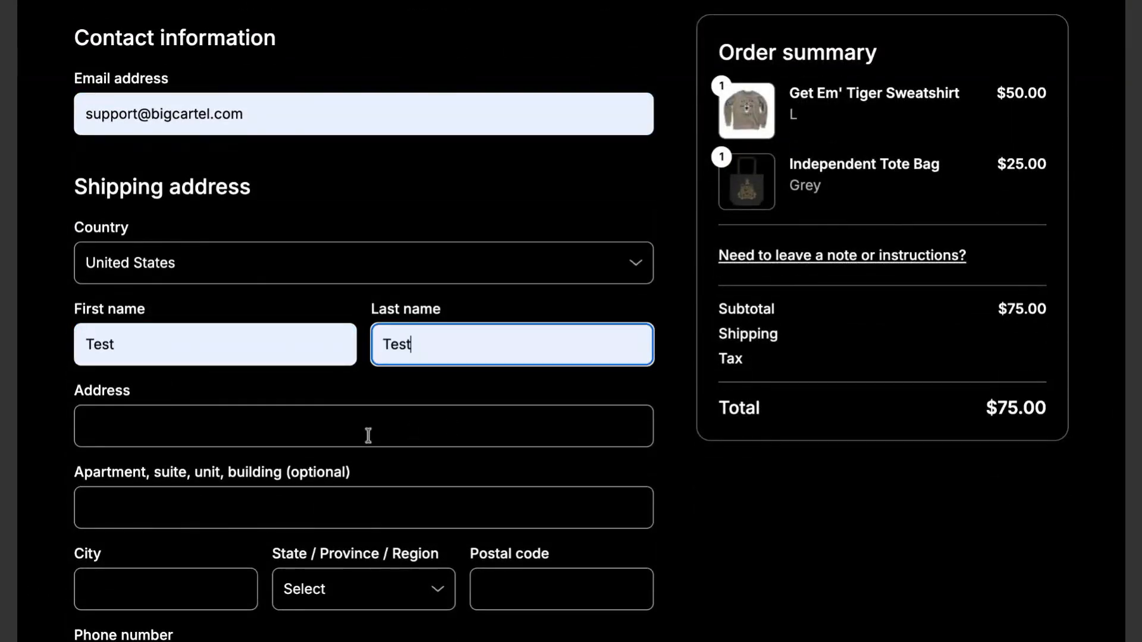
Step: Complete the shipping address with street address, city, state, postal code and phone number, and continue to the shipping method
{"action": "left_click", "coordinate": [370, 436]}
{"action": "type", "text": "P.O. Box 1"}
{"action": "left_click", "coordinate": [157, 589]}
{"action": "type", "text": "Los Angeles"}
{"action": "scroll", "coordinate": [290, 487], "scroll_direction": "down", "scroll_amount": 3}
{"action": "left_click", "coordinate": [344, 437]}
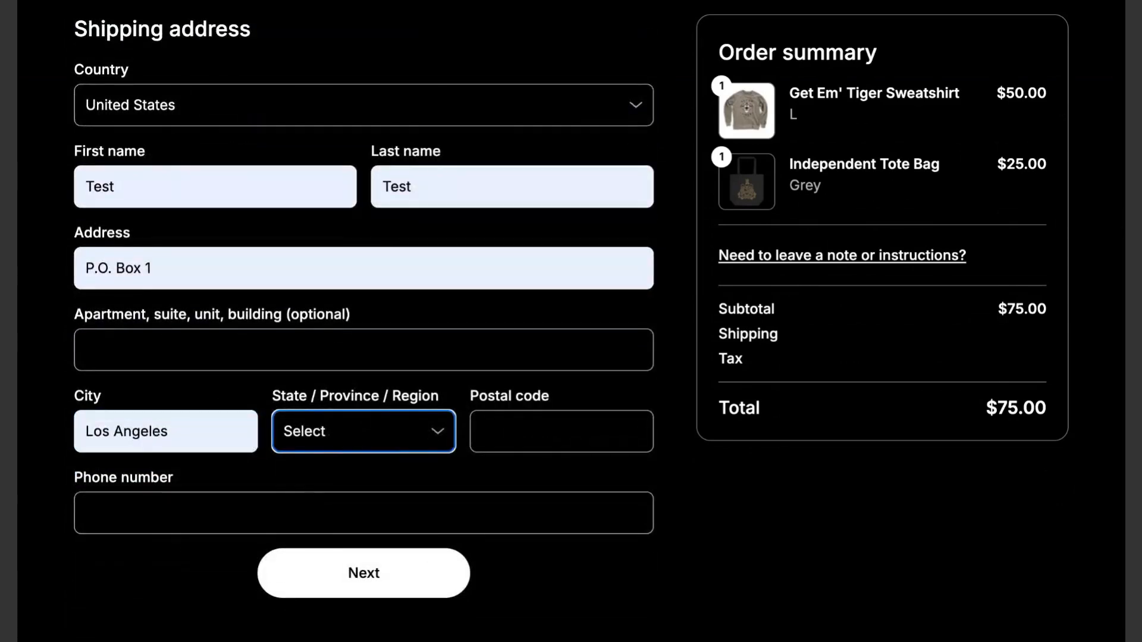
{"action": "key", "text": "Return"}
{"action": "left_click", "coordinate": [532, 428]}
{"action": "left_click", "coordinate": [573, 398]}
{"action": "left_click", "coordinate": [186, 517]}
{"action": "key", "text": "ctrl+v"}
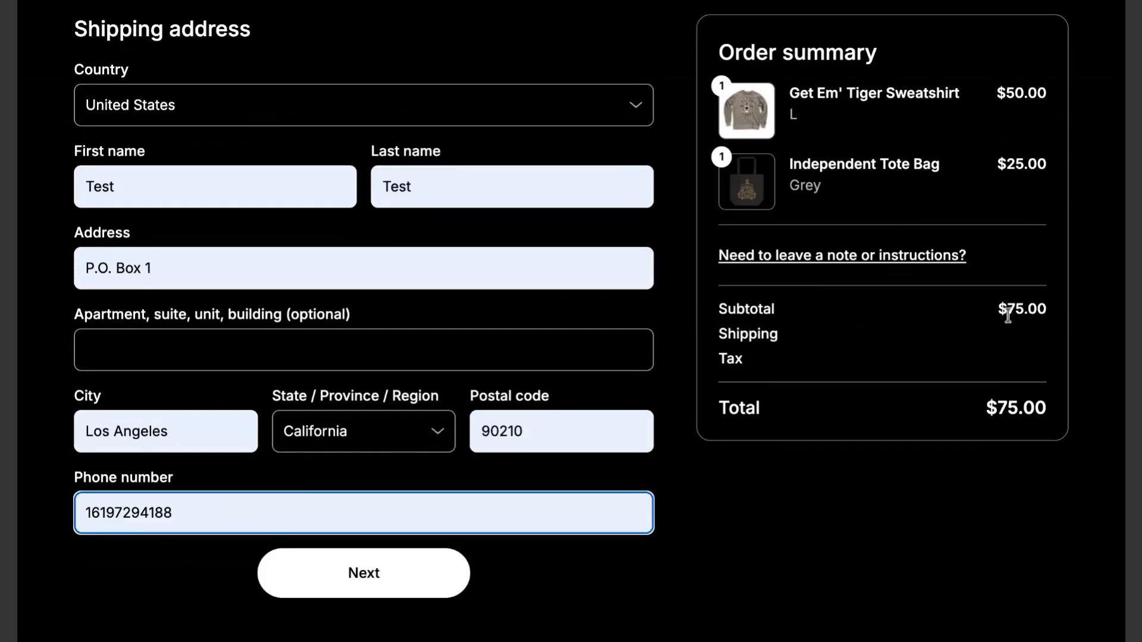
{"action": "left_click", "coordinate": [375, 586]}
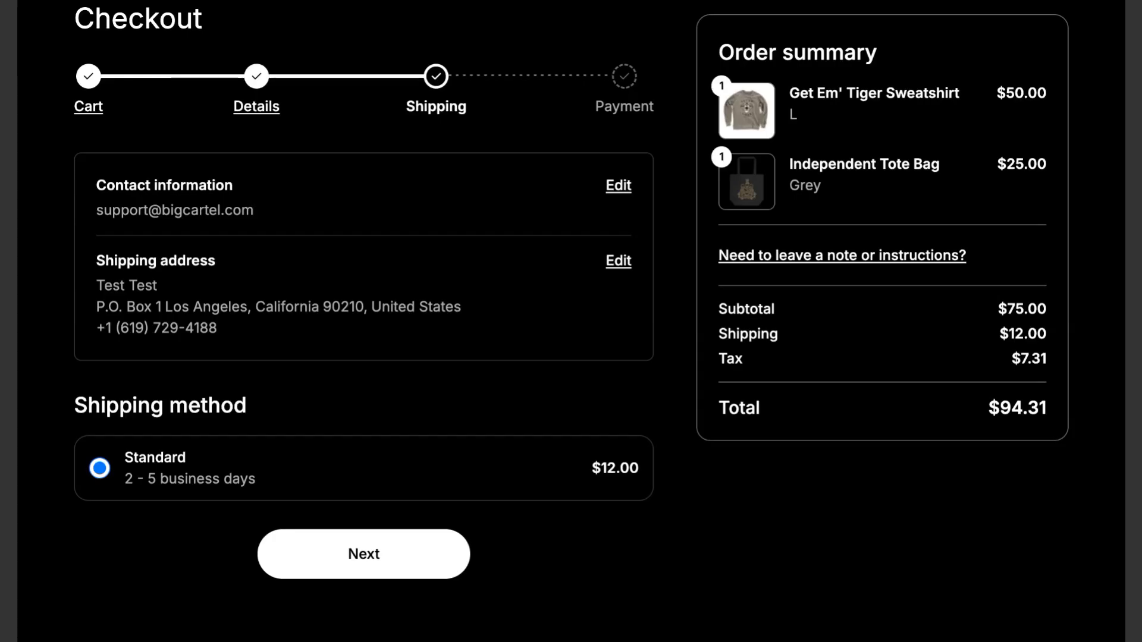
Step: Replace the size L sweatshirt in the cart with the Get Em' Tiger Sweatshirt in XXXXL and proceed to checkout again
{"action": "left_click", "coordinate": [93, 89]}
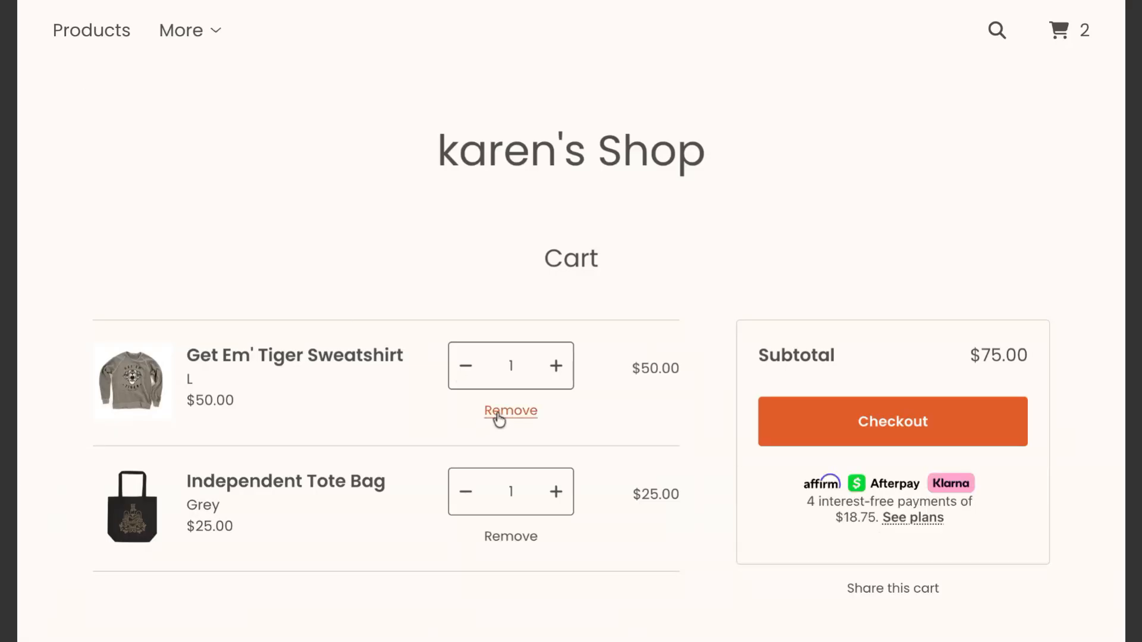
{"action": "left_click", "coordinate": [501, 413]}
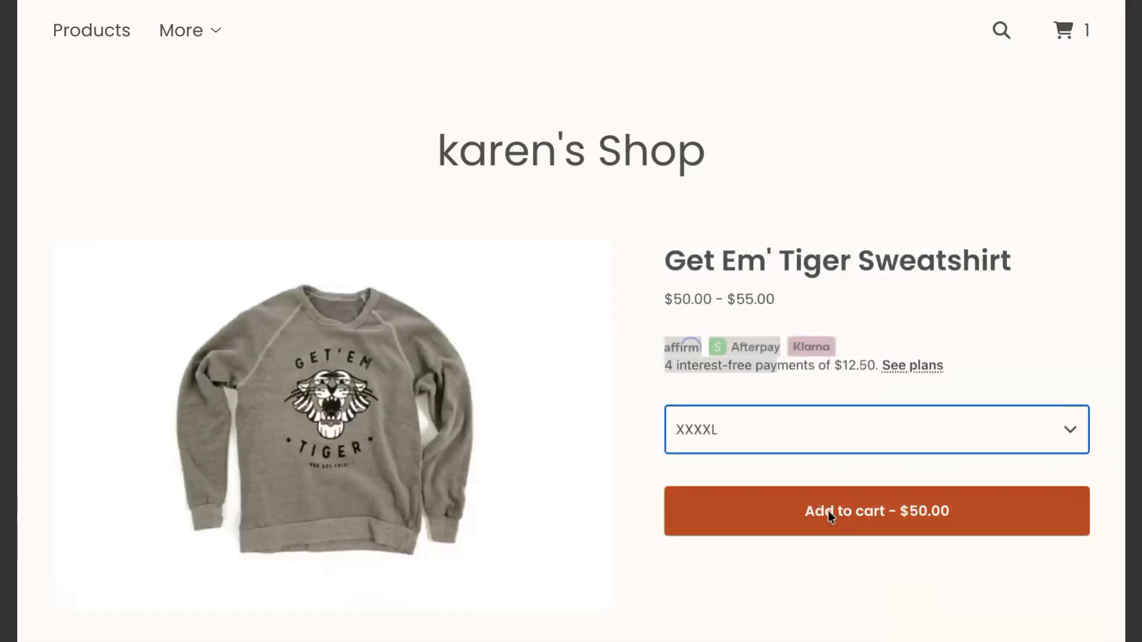
{"action": "left_click", "coordinate": [828, 512]}
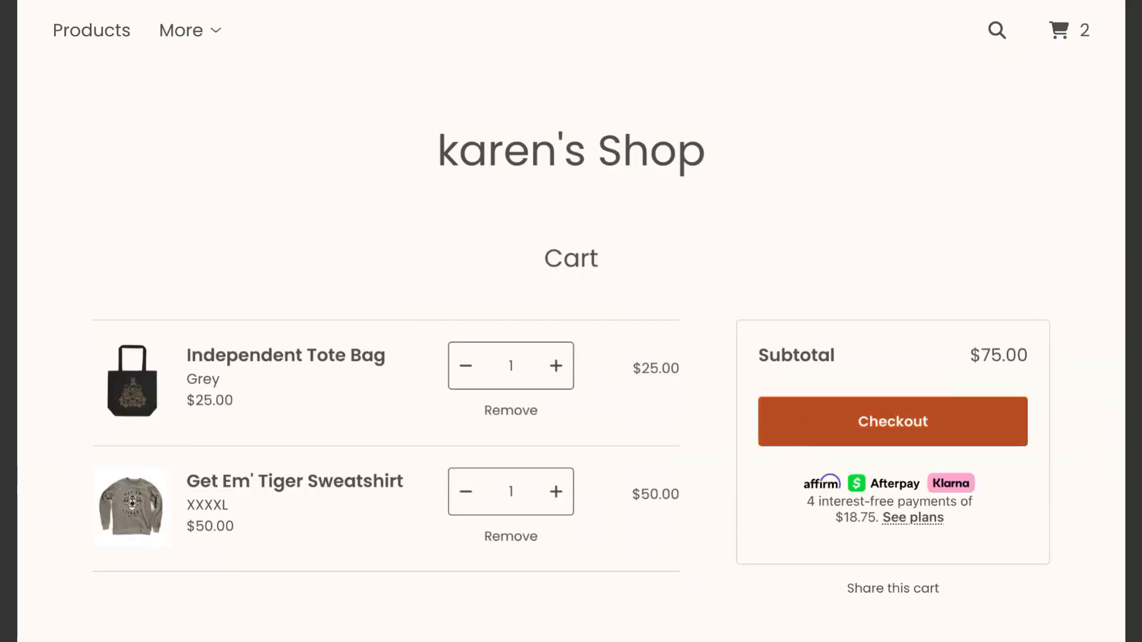
{"action": "left_click", "coordinate": [893, 421]}
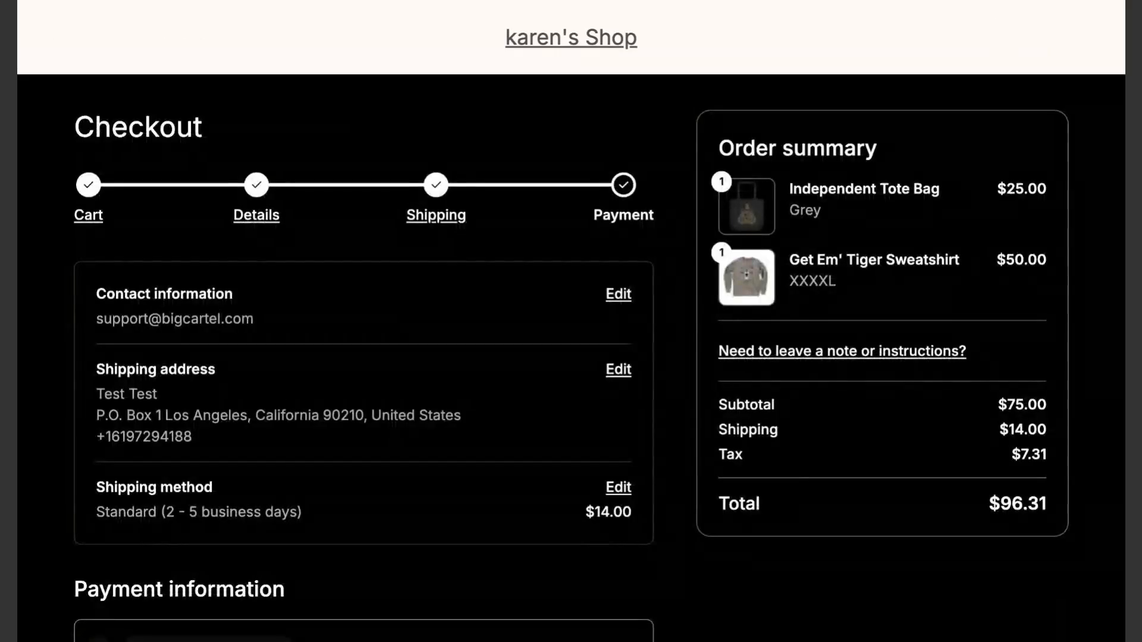